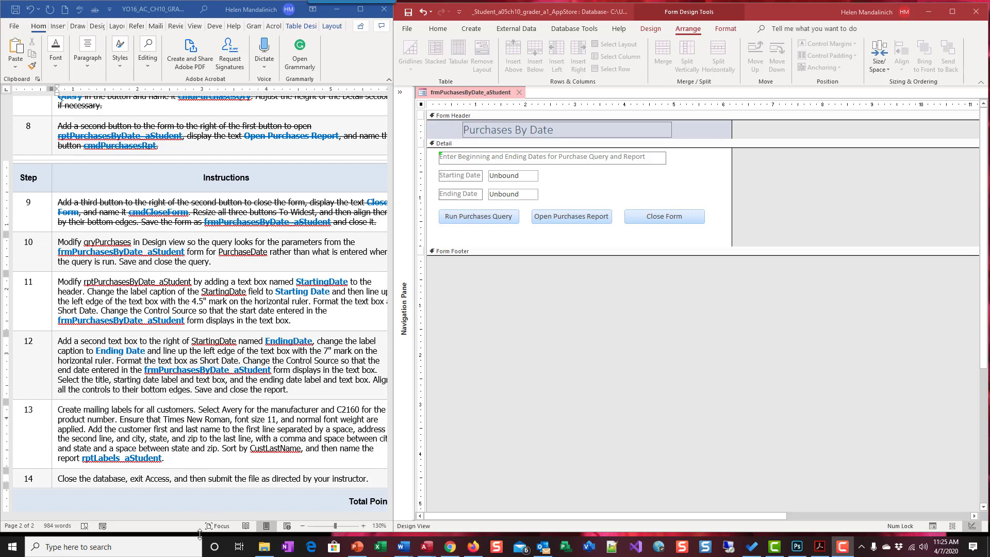
# Step: Save and close the frmPuchasesByDate_aStudent form
pyautogui.click(190, 518)
pyautogui.moveTo(187, 517); pyautogui.dragTo(201, 518)
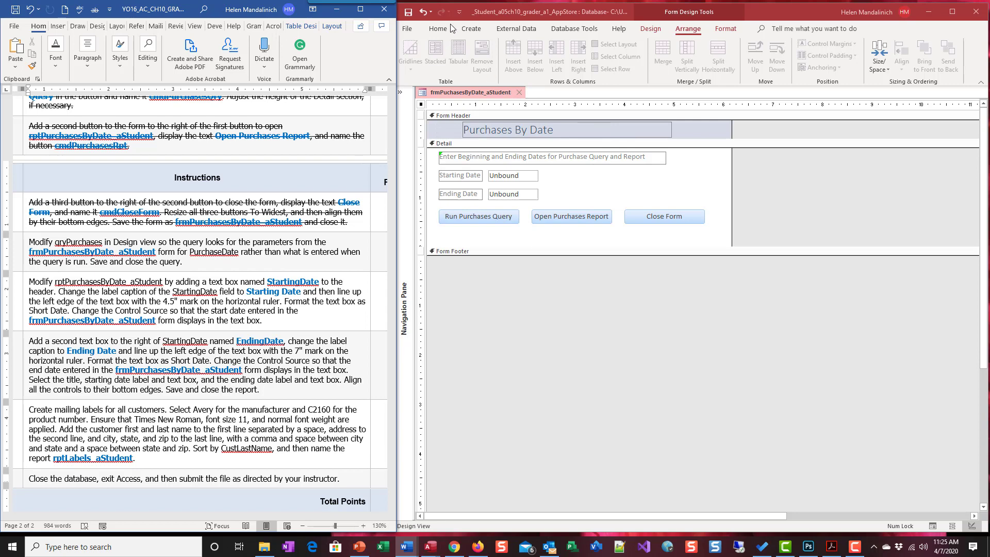
pyautogui.click(409, 14)
pyautogui.click(410, 14)
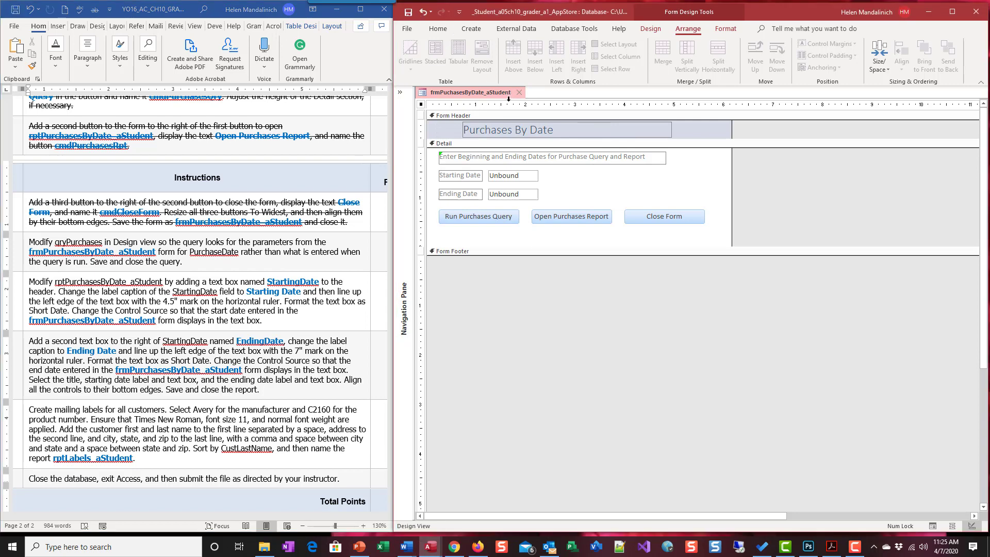
pyautogui.click(520, 93)
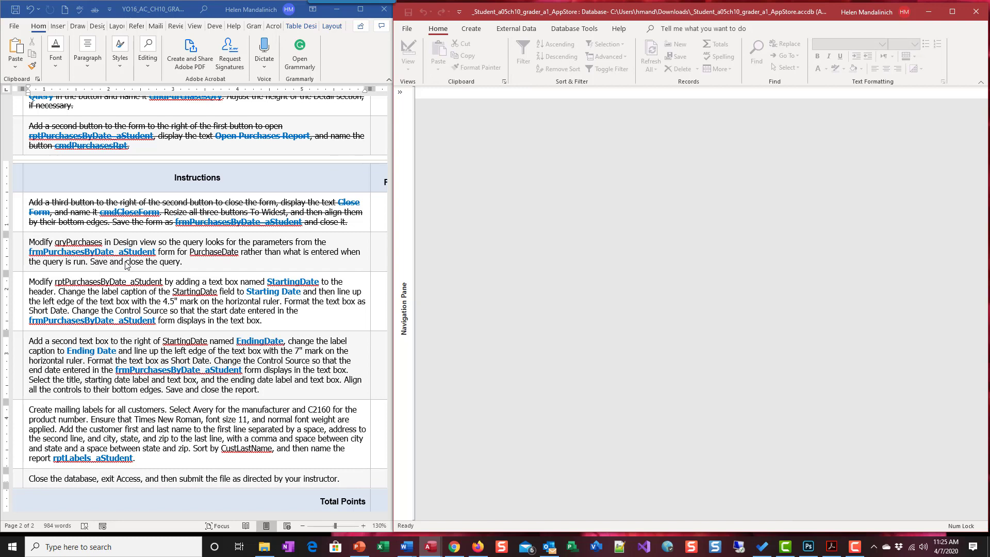
# Step: Open the qryPurchases query in Design view and collapse the list of database objects
pyautogui.click(400, 93)
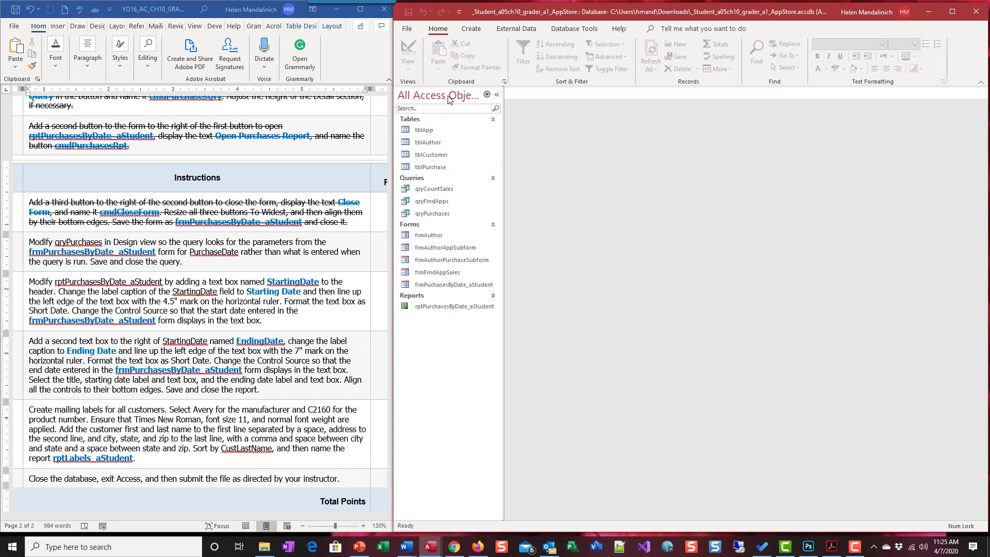
pyautogui.rightClick(434, 213)
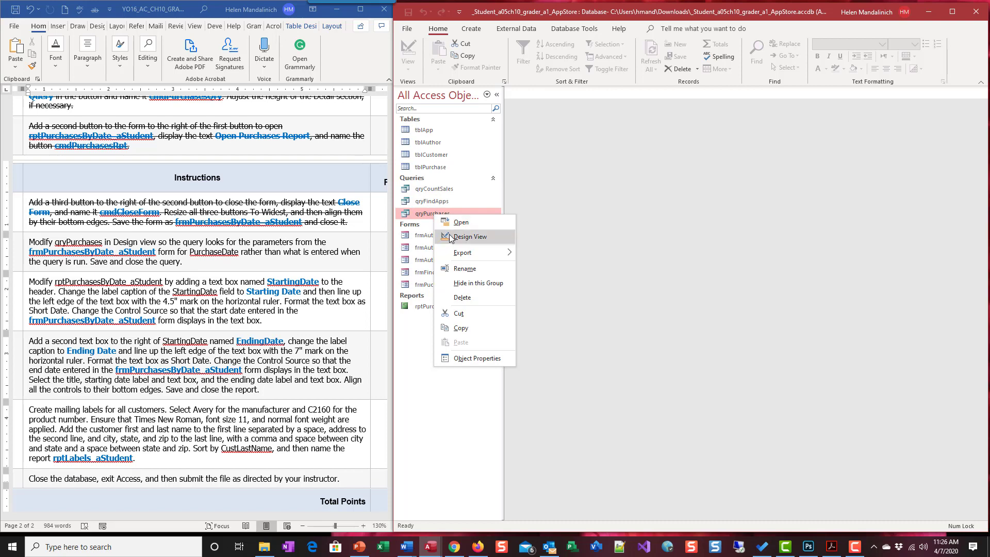
pyautogui.click(457, 238)
pyautogui.click(497, 94)
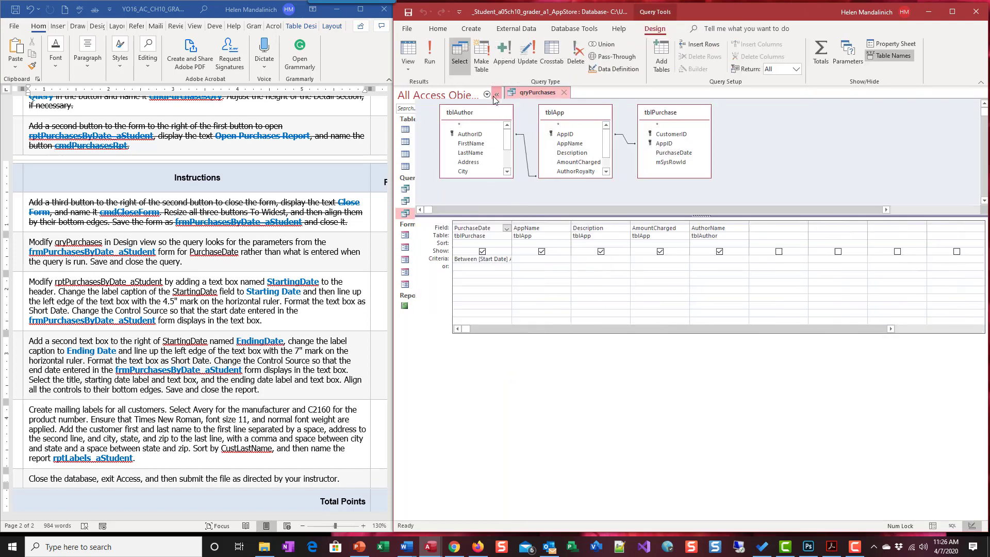
# Step: View the PurchaseDate criterion enlarged, close it without changes, and delete the criterion from the query grid
pyautogui.rightClick(479, 259)
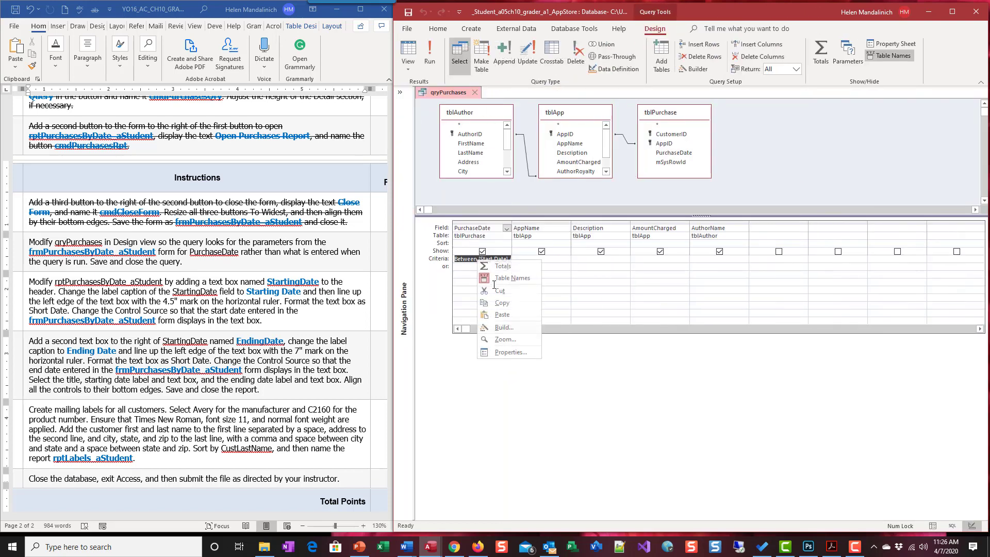
pyautogui.click(507, 341)
pyautogui.moveTo(515, 231); pyautogui.dragTo(508, 301)
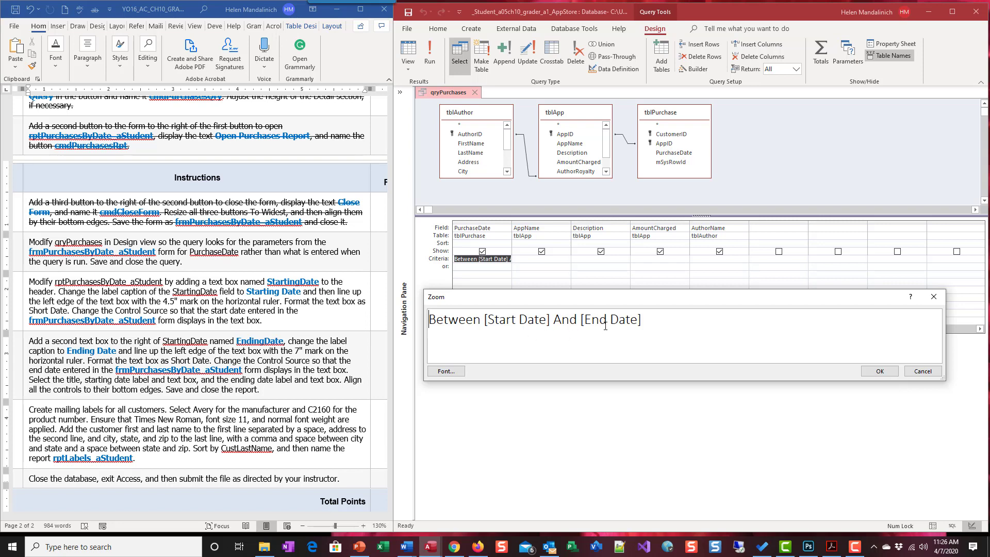
pyautogui.click(923, 372)
pyautogui.press('Delete')
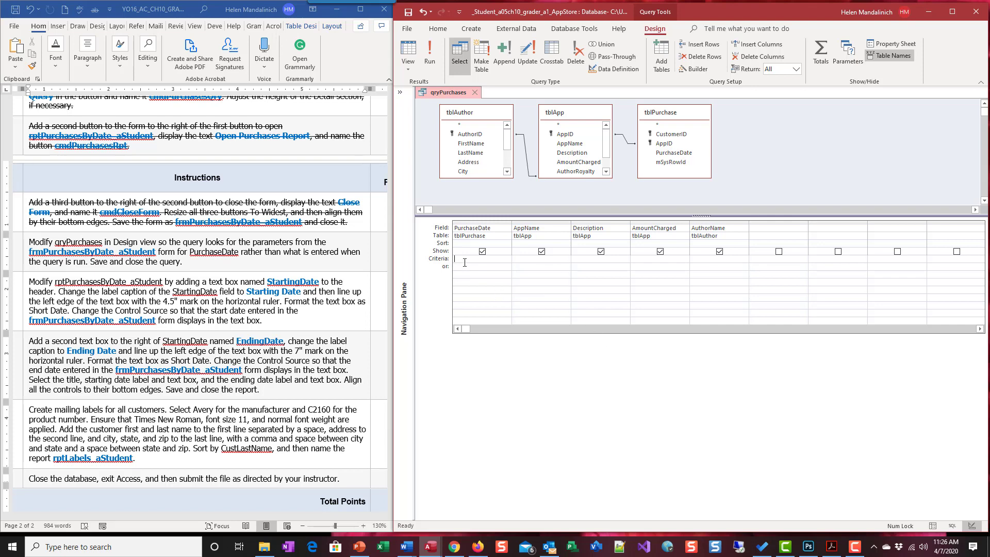
pyautogui.click(497, 286)
# Step: Open the Expression Builder for the PurchaseDate criterion and begin the expression with Between
pyautogui.rightClick(461, 260)
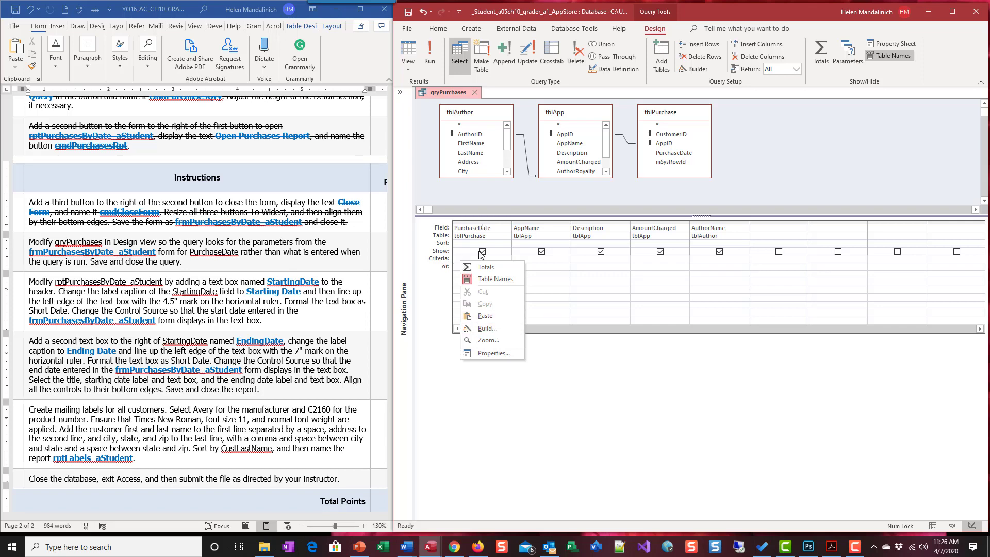
pyautogui.click(494, 331)
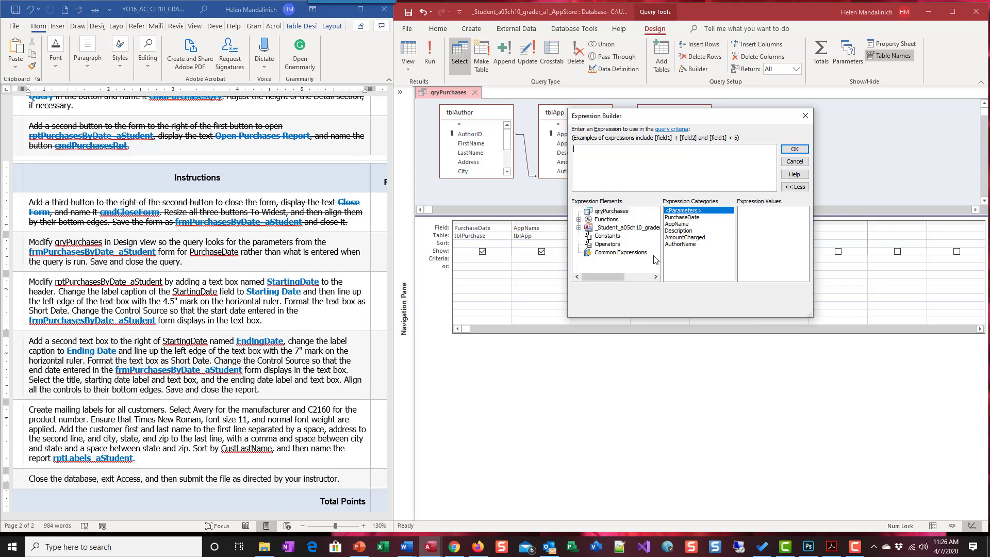
pyautogui.write('Betwe')
pyautogui.write('en')
# Step: Insert the StartDate control of the frmPuchasesByDate_aStudent form into the expression after Between
pyautogui.click(579, 228)
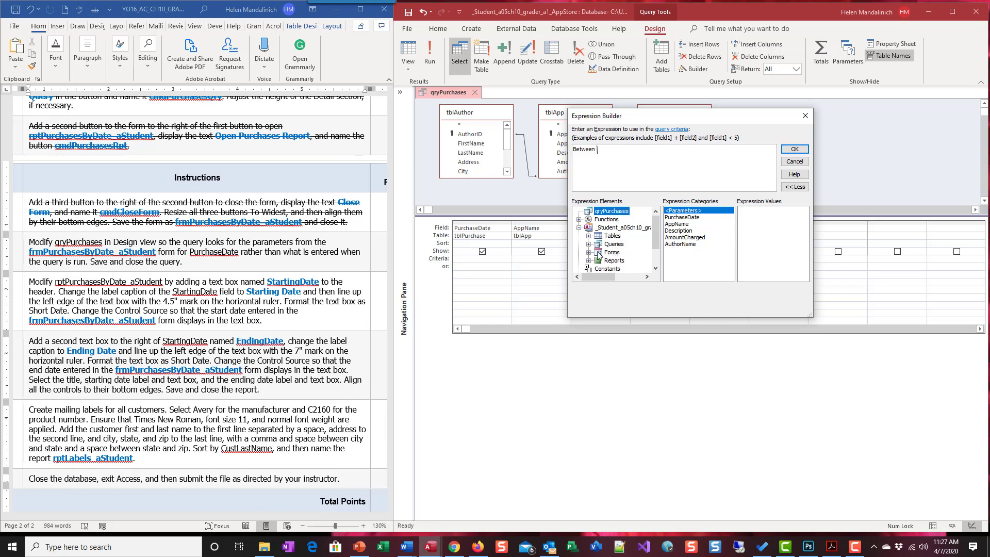
pyautogui.click(589, 253)
pyautogui.scroll(-1, 632, 264)
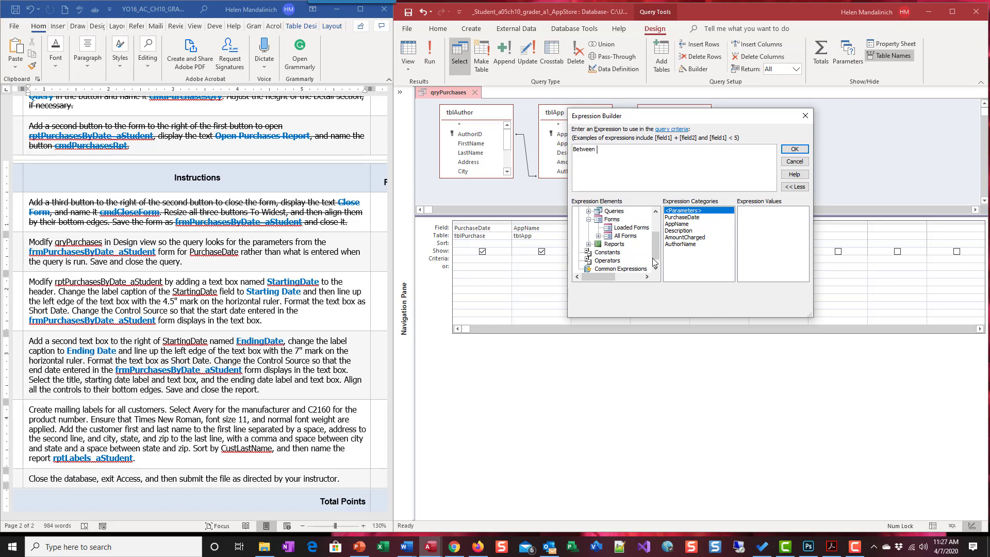
pyautogui.click(599, 236)
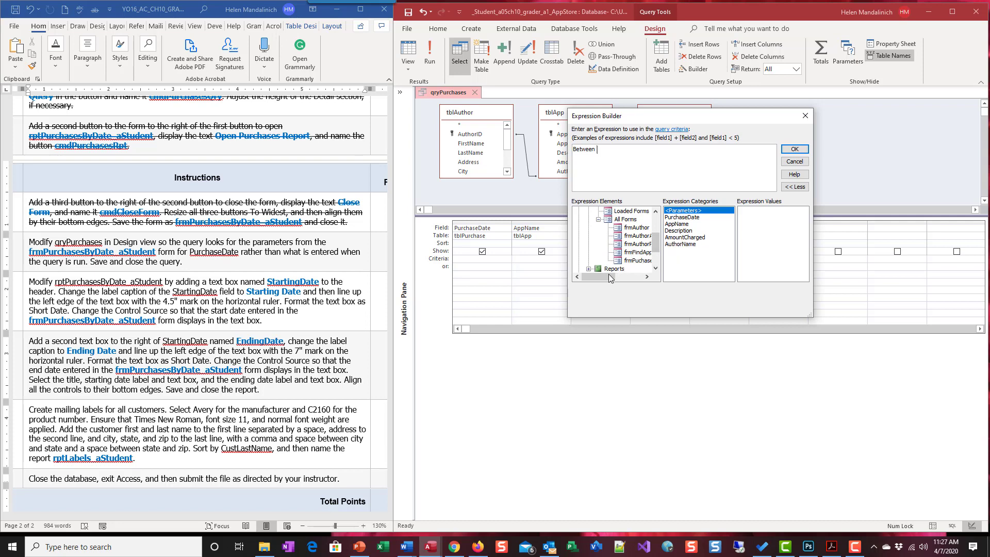
pyautogui.moveTo(609, 278); pyautogui.dragTo(628, 281)
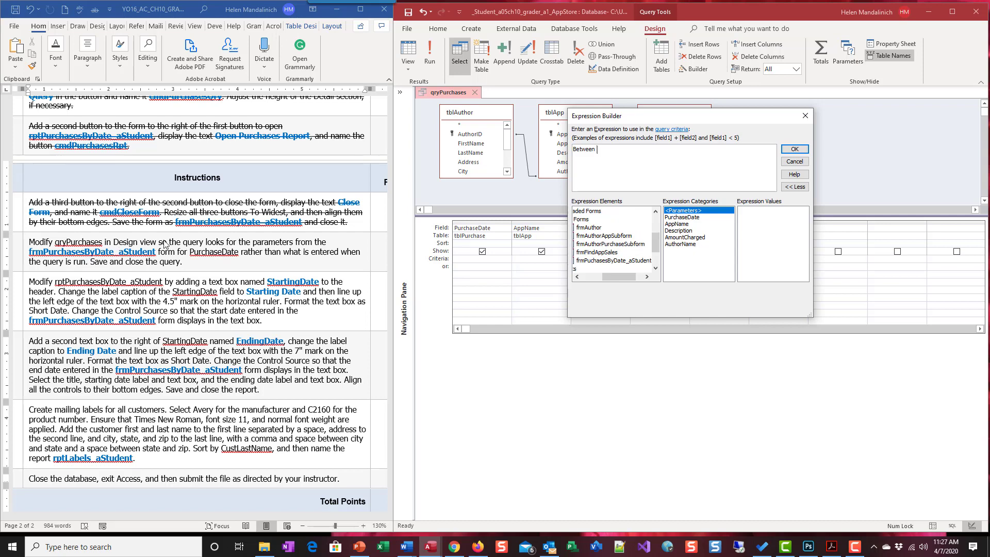
pyautogui.click(593, 261)
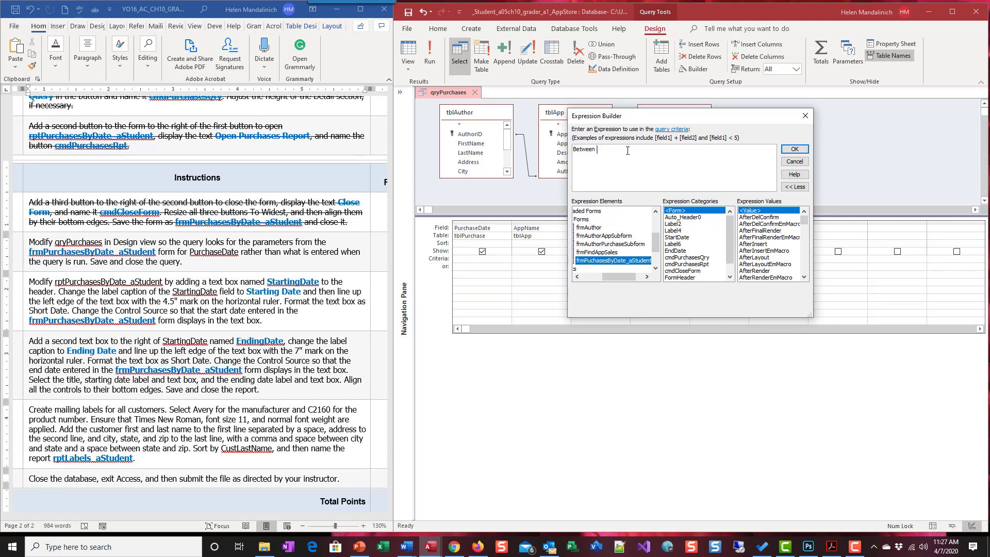
pyautogui.doubleClick(677, 237)
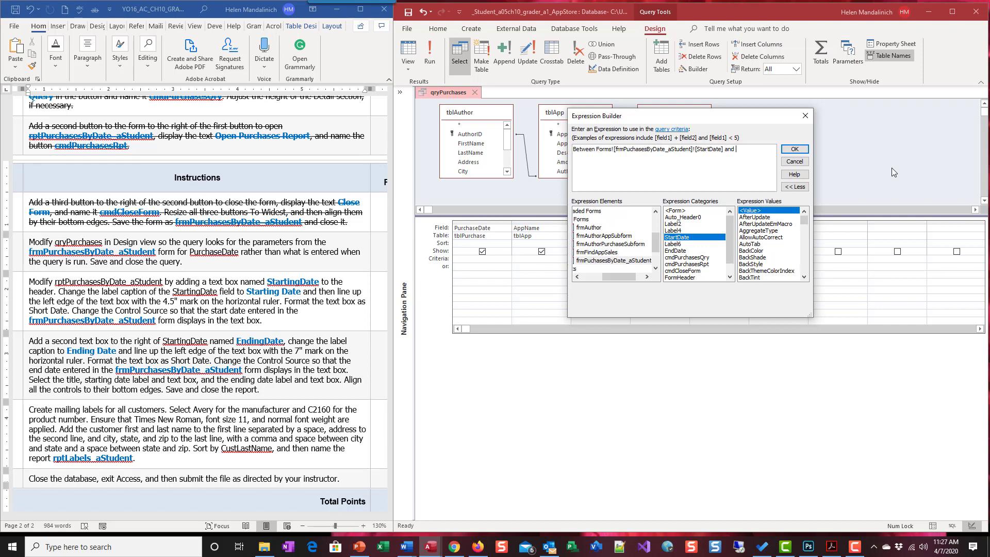
# Step: Complete the expression with "and" and the form's EndDate control, and accept it as the PurchaseDate criterion
pyautogui.write('and')
pyautogui.doubleClick(683, 255)
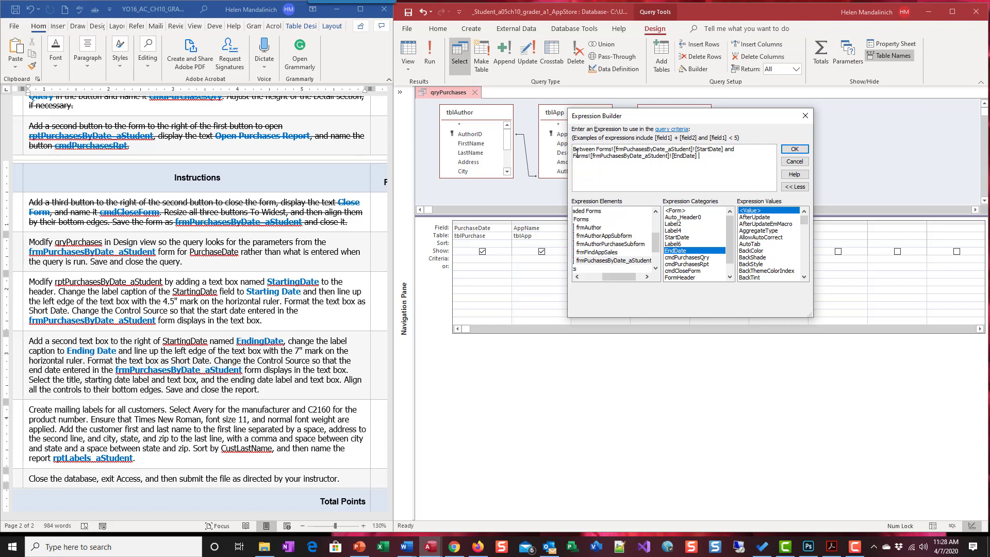
pyautogui.click(795, 150)
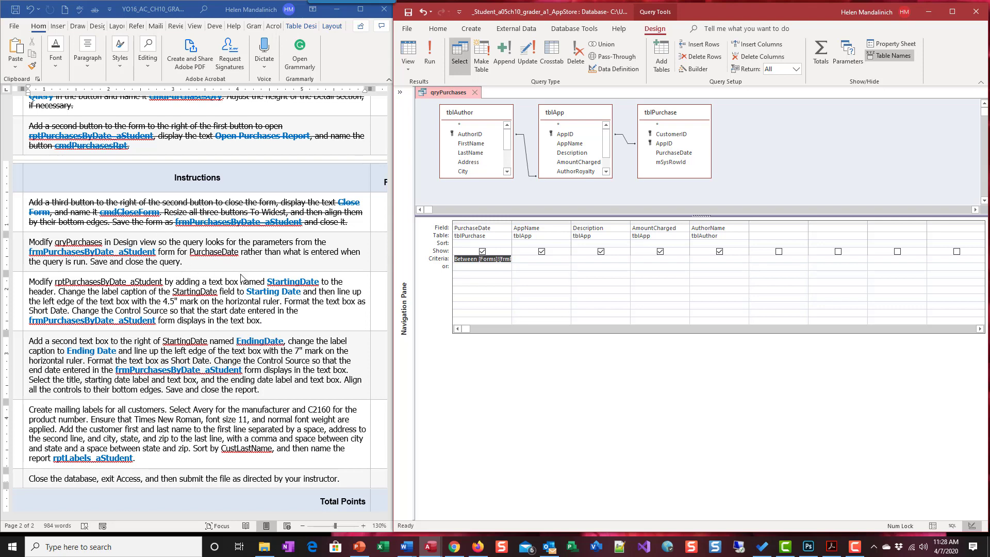
# Step: Switch to the Word instructions and strike through the paragraph about modifying qryPurchases
pyautogui.click(212, 269)
pyautogui.moveTo(211, 268); pyautogui.dragTo(54, 243)
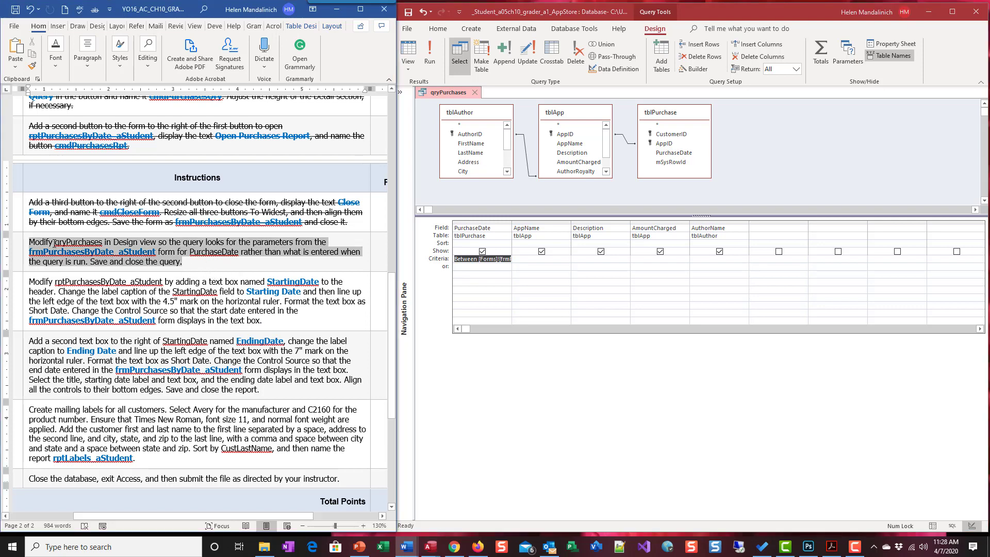
pyautogui.click(94, 9)
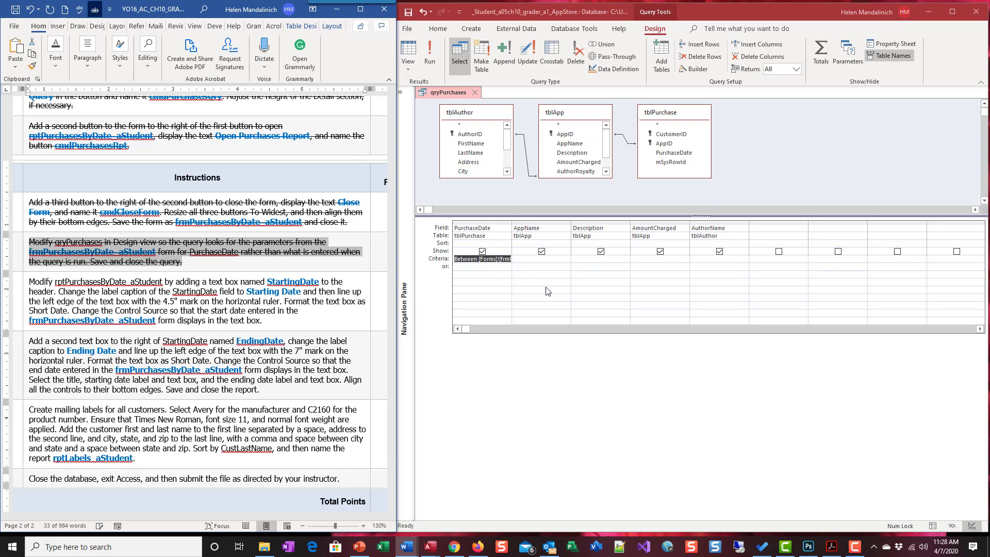
# Step: Switch back to Access, then save and close the qryPurchases query
pyautogui.click(408, 12)
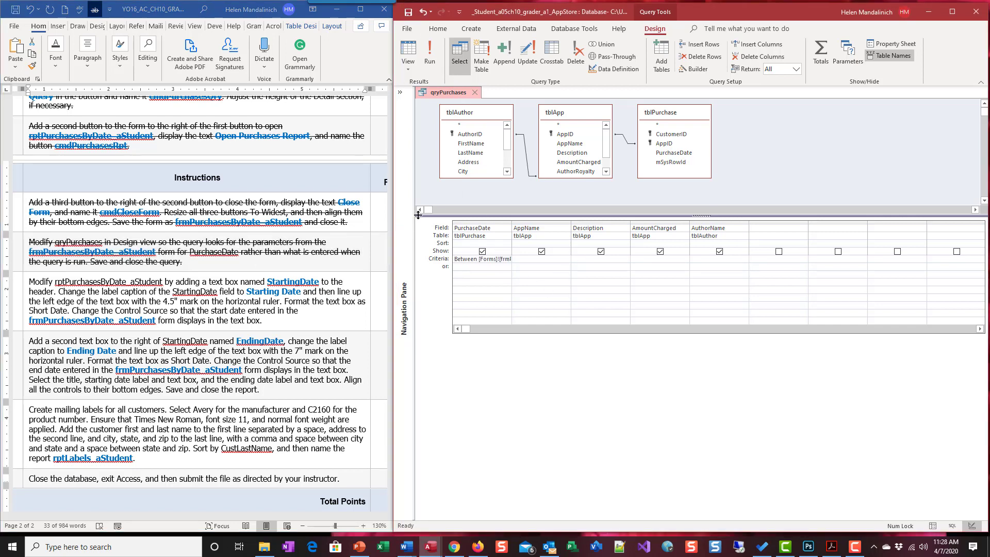
pyautogui.click(475, 93)
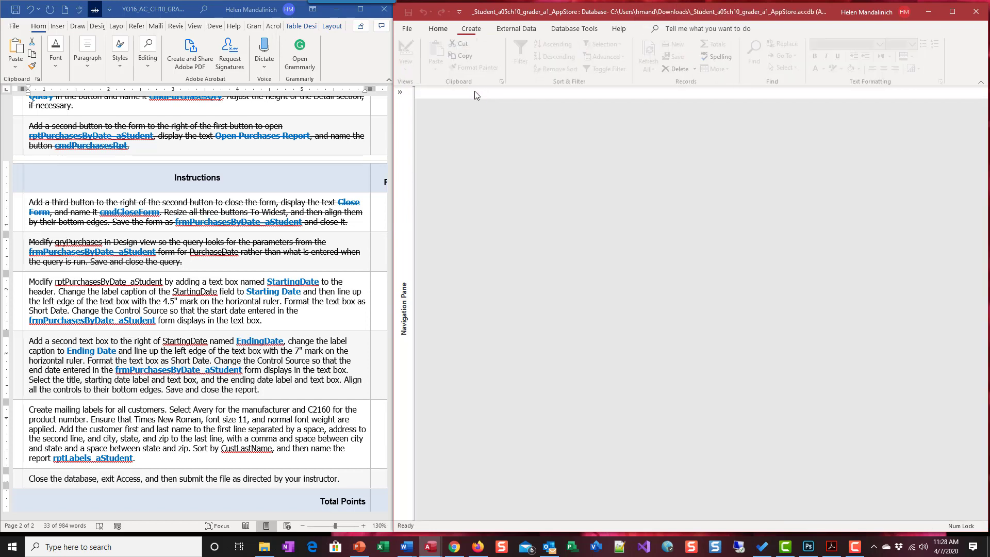
# Step: Open the rptPurchasesByDate_aStudent report in Design view and collapse the list of database objects
pyautogui.scroll(-1, 158, 315)
pyautogui.scroll(-2, 158, 315)
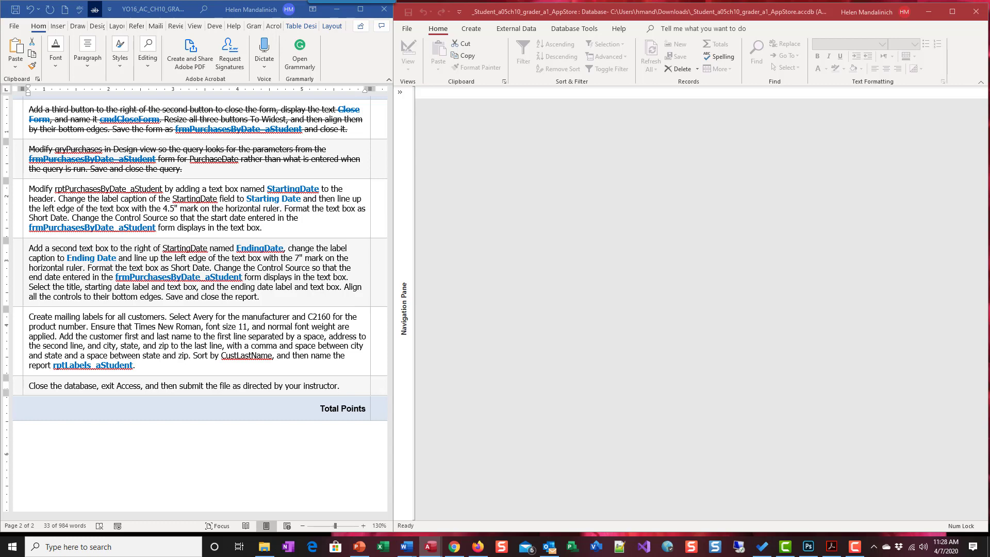
pyautogui.click(401, 92)
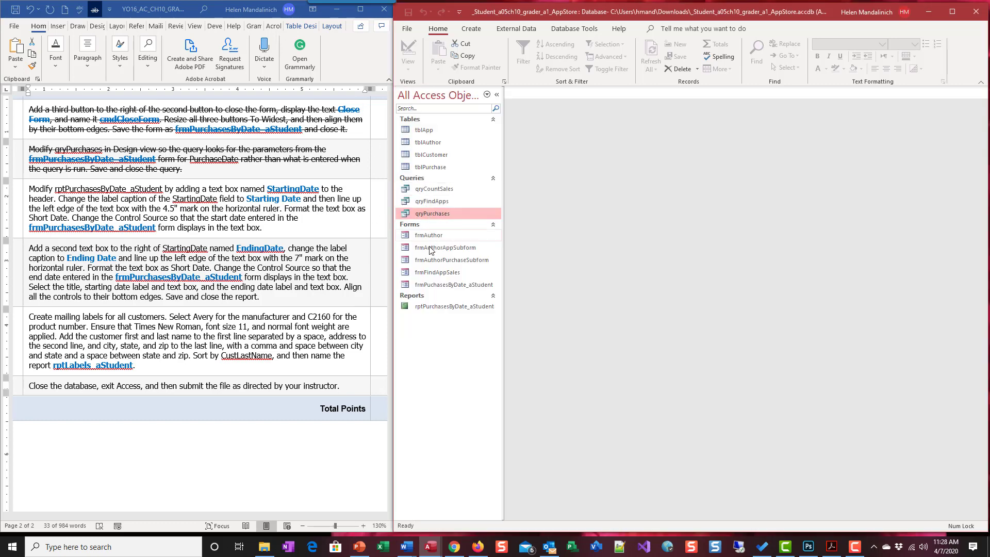
pyautogui.rightClick(423, 309)
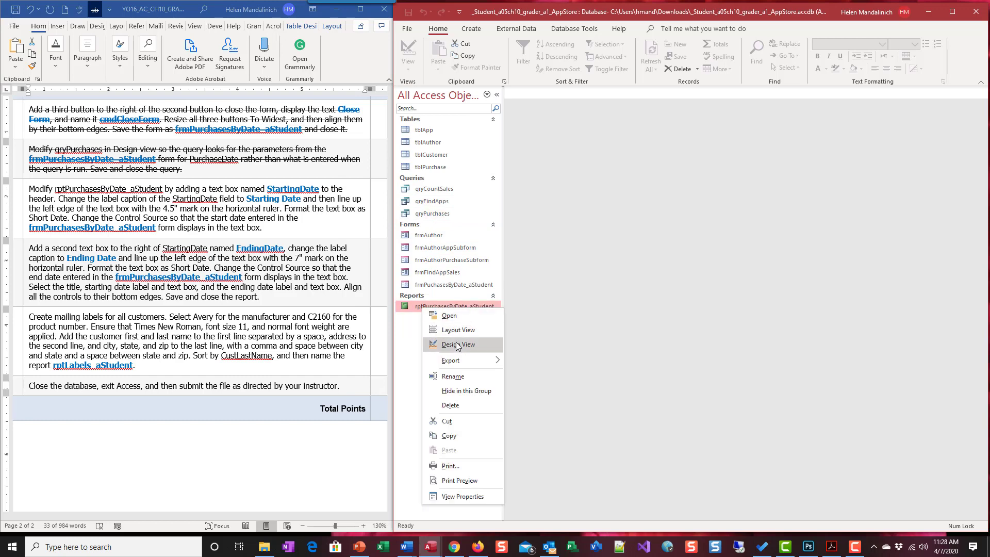
pyautogui.click(456, 345)
pyautogui.click(497, 97)
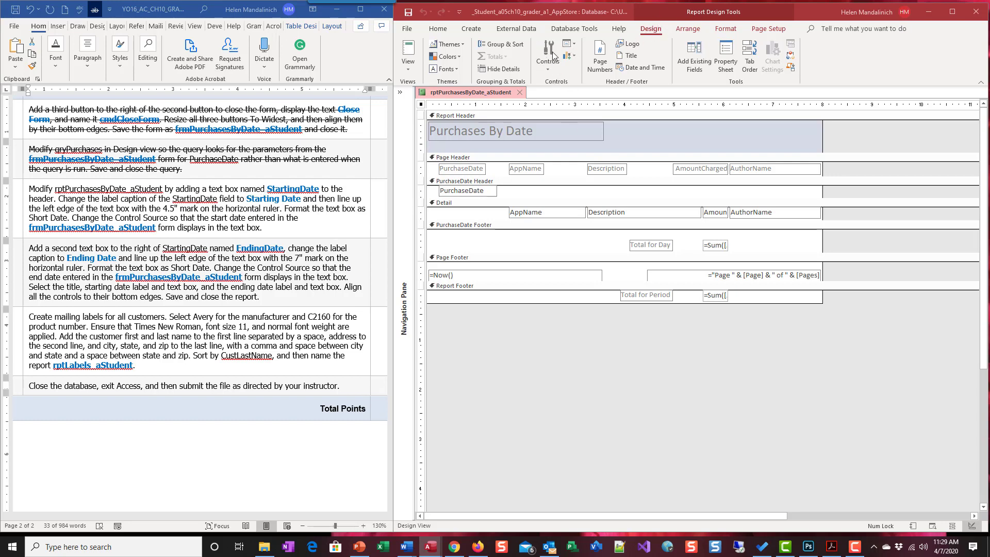
# Step: Add a text box to the report header, with its left edge at about 4.54" and its top at about 0.375"
pyautogui.click(550, 67)
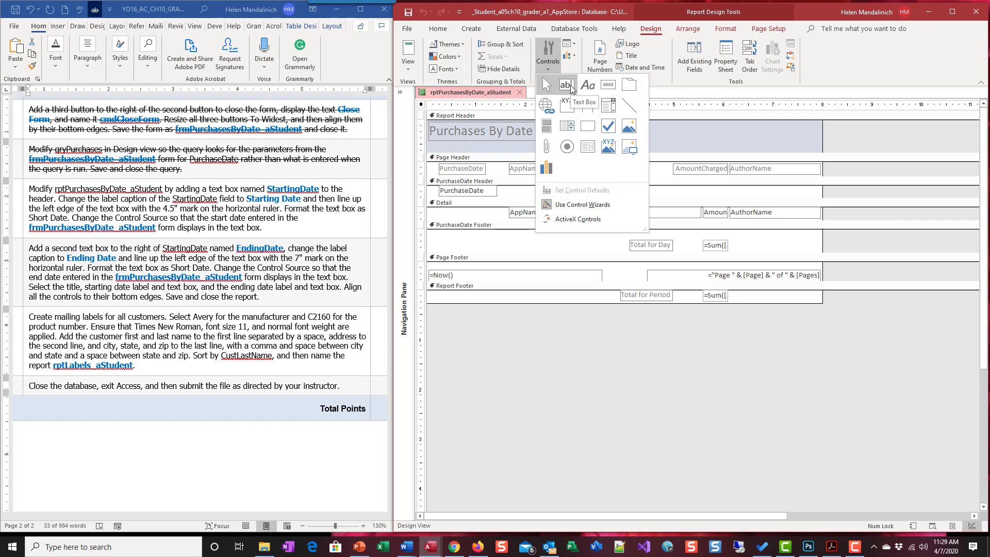
pyautogui.click(567, 85)
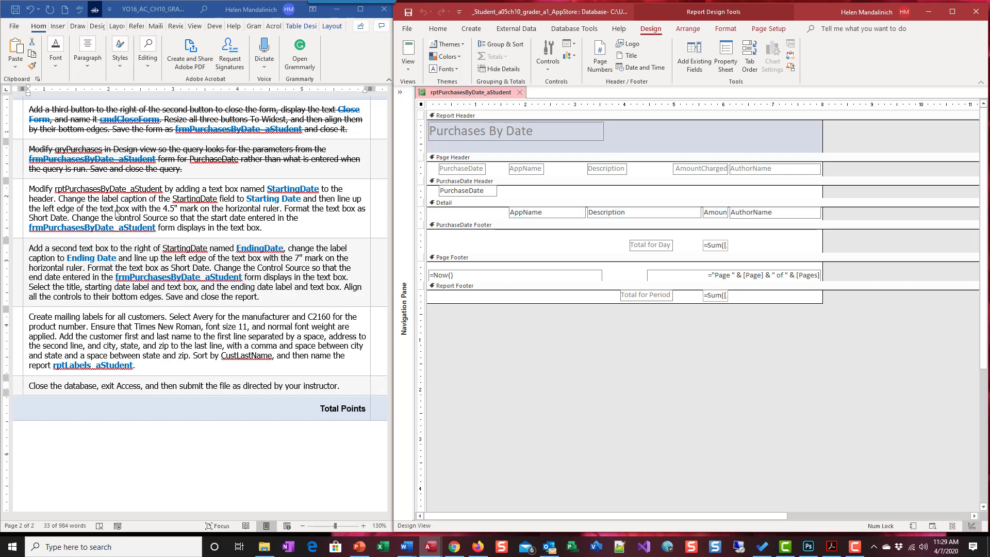
pyautogui.click(650, 138)
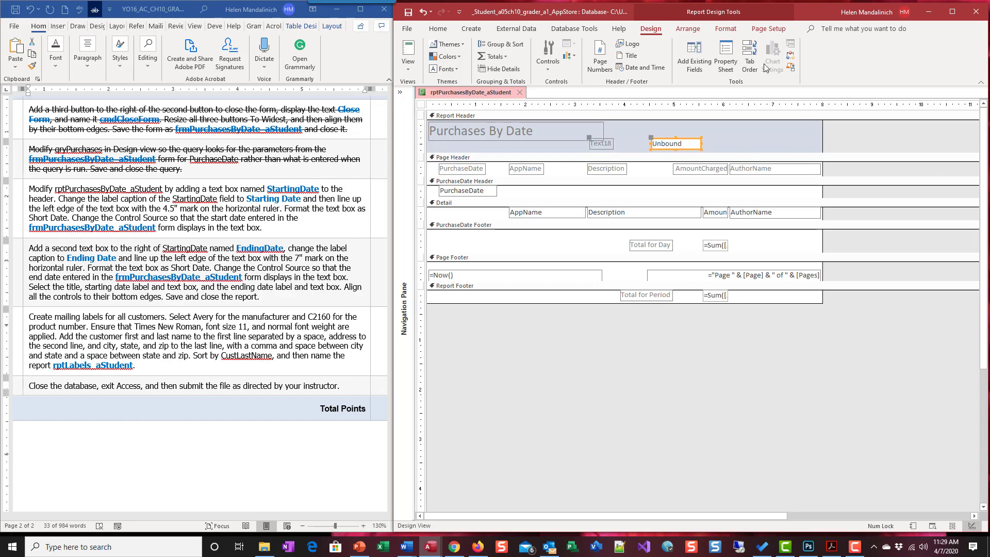
# Step: Open the property sheet for the new header text box and name the text box StartingDate
pyautogui.click(725, 58)
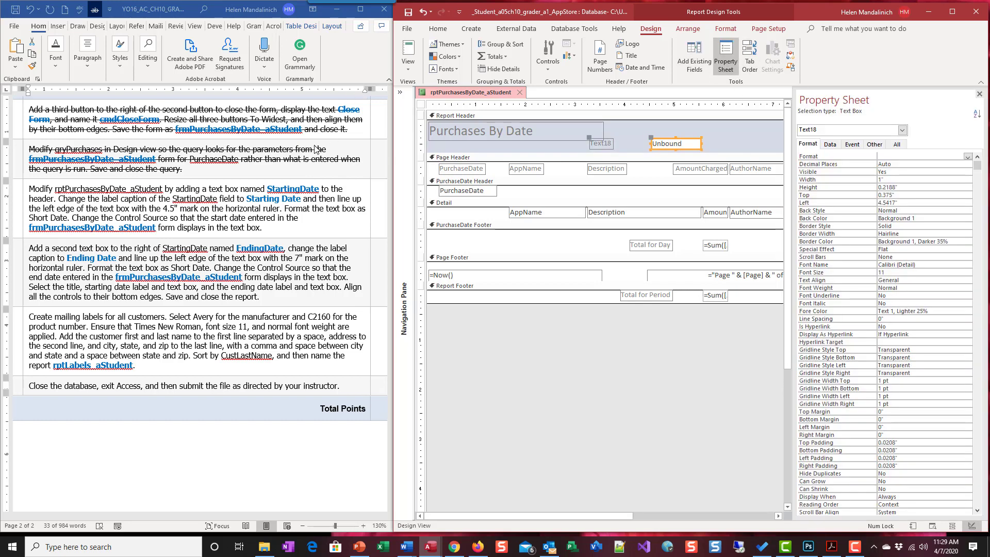
pyautogui.click(897, 144)
pyautogui.click(887, 156)
pyautogui.doubleClick(887, 156)
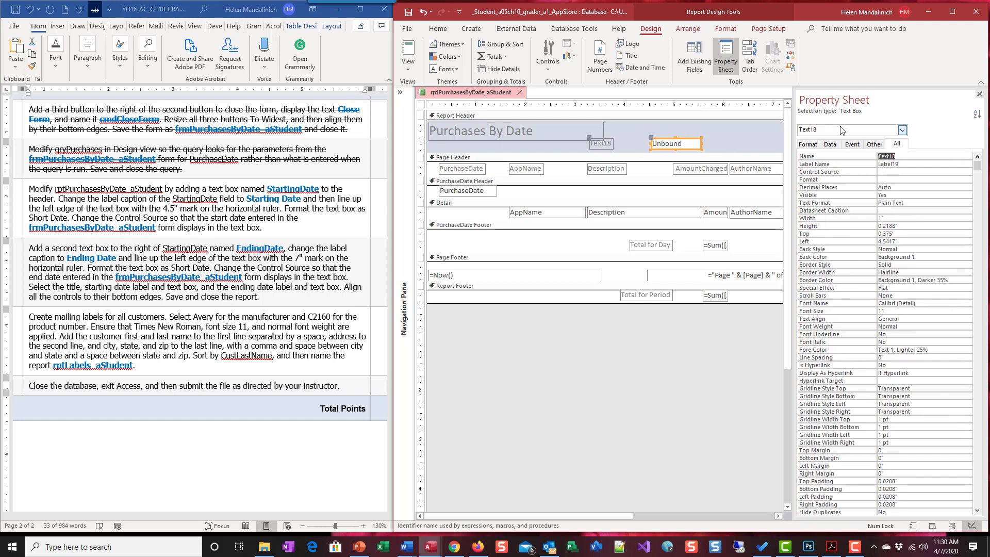
pyautogui.write('StartingDate')
# Step: Change the caption of the label attached to the StartingDate text box to Starting Date
pyautogui.click(604, 148)
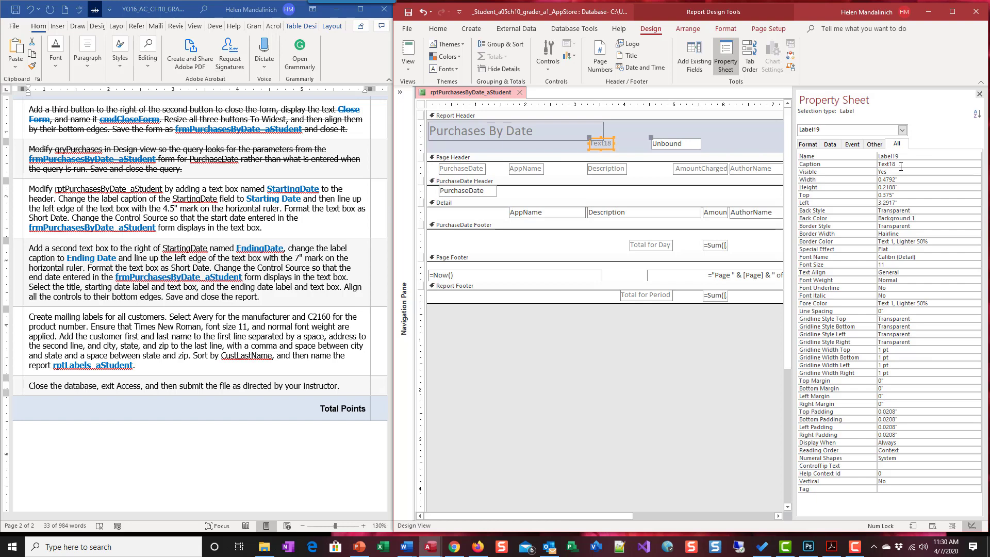
pyautogui.click(833, 163)
pyautogui.write('Starting Date')
# Step: Set the left position of the StartingDate text box to 4.5"
pyautogui.click(676, 147)
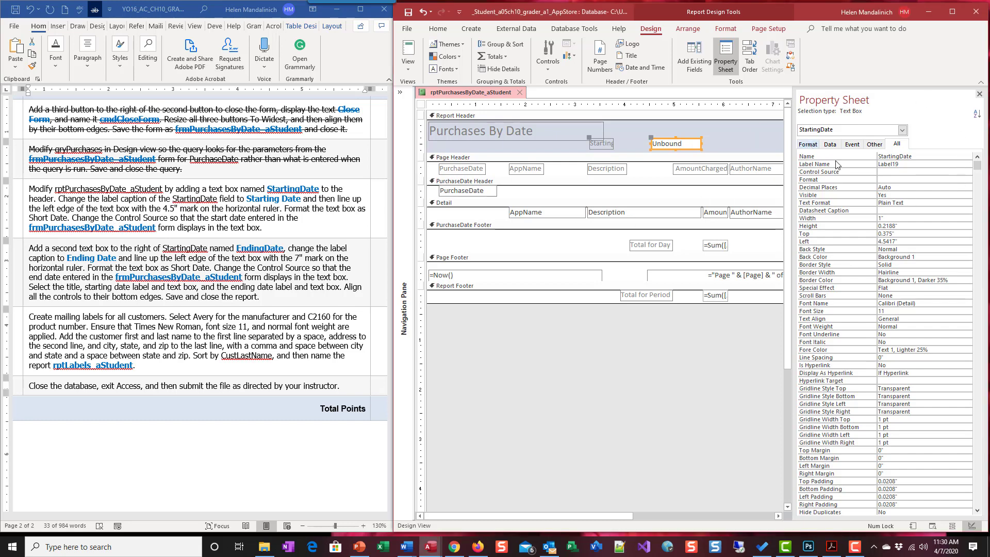
pyautogui.click(808, 144)
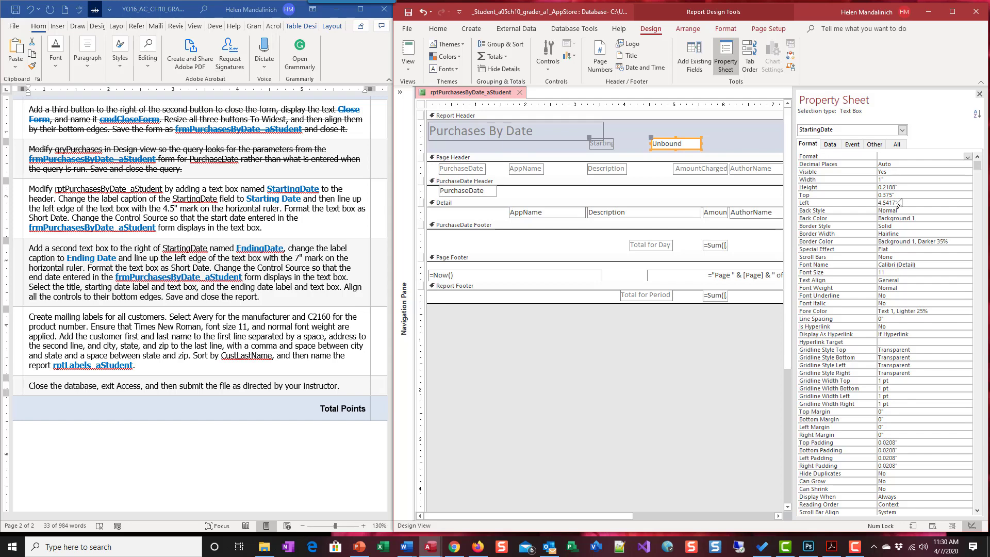
pyautogui.click(861, 202)
pyautogui.write('4.5')
pyautogui.press('Return')
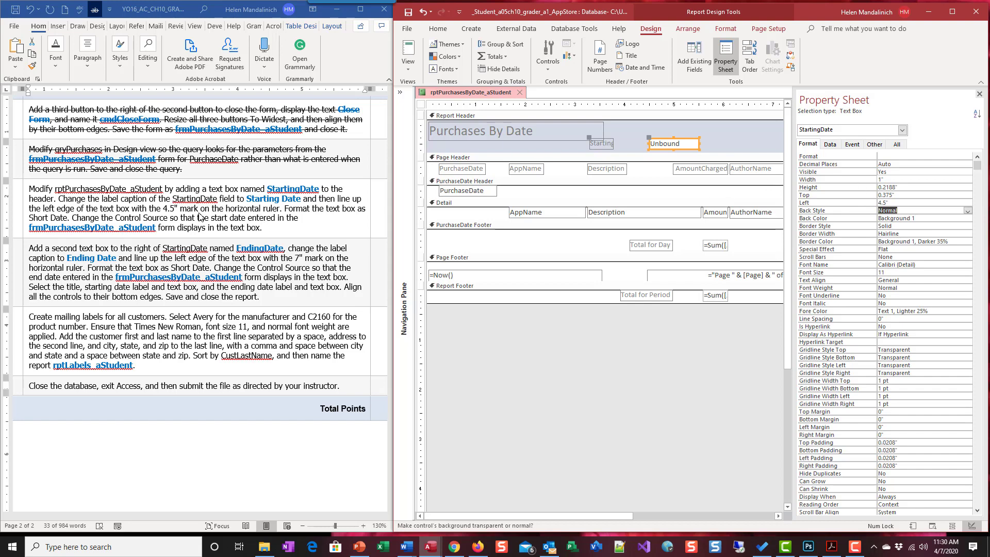
# Step: In the Word instructions, strike through the rptPurchasesByDate_aStudent sentences from adding the StartingDate text box through the 4.5" alignment
pyautogui.click(279, 208)
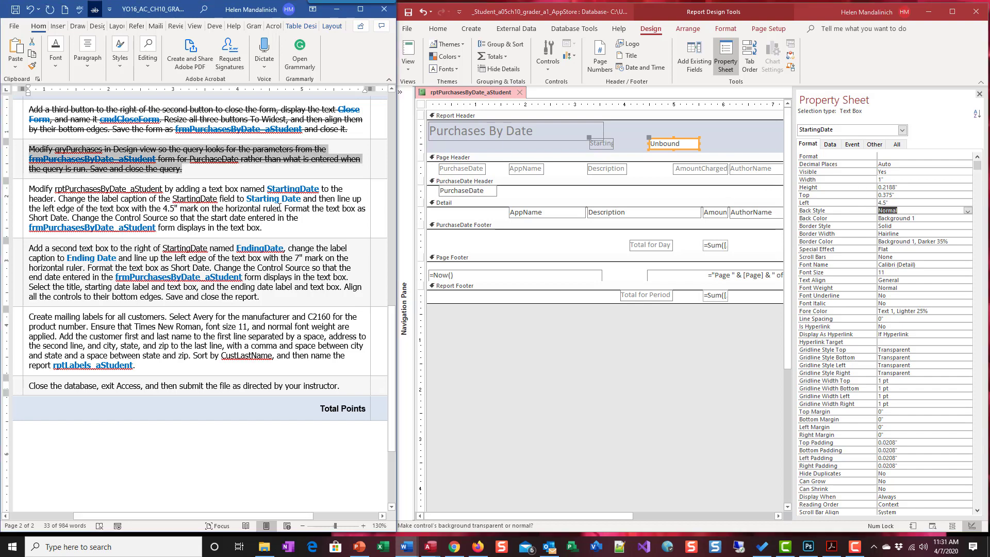
pyautogui.moveTo(279, 208); pyautogui.dragTo(28, 189)
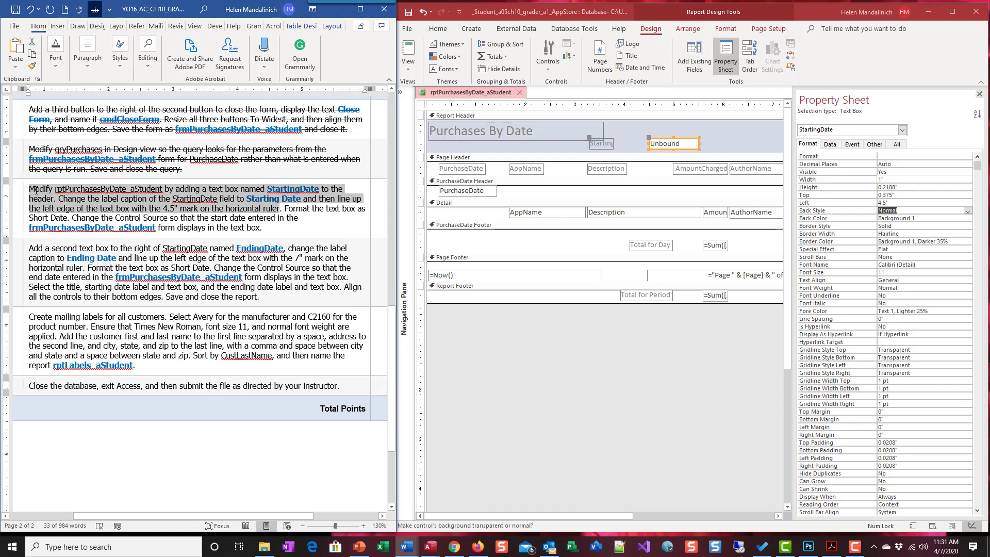
pyautogui.click(95, 9)
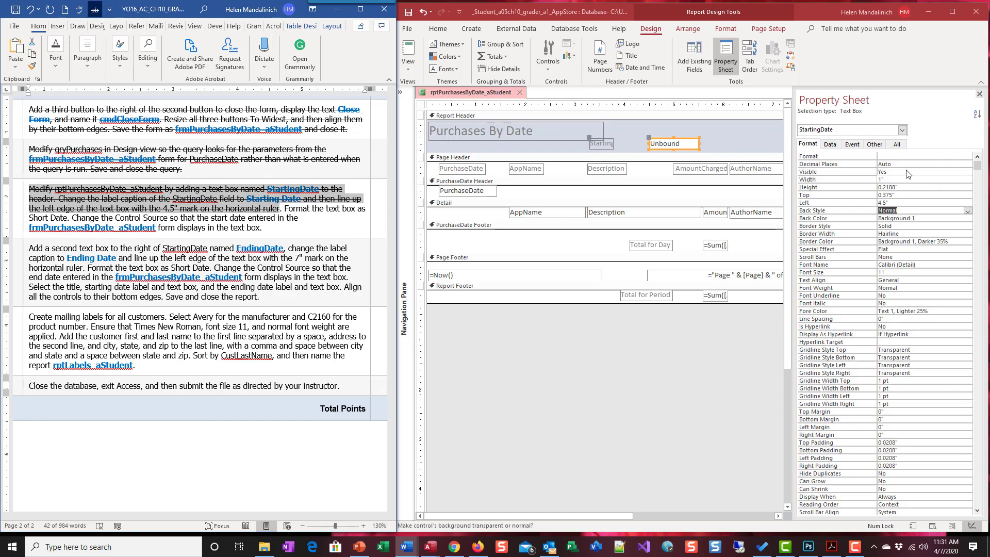
# Step: Format the StartingDate text box as Short Date and strike through the matching sentence in the Word instructions
pyautogui.click(923, 154)
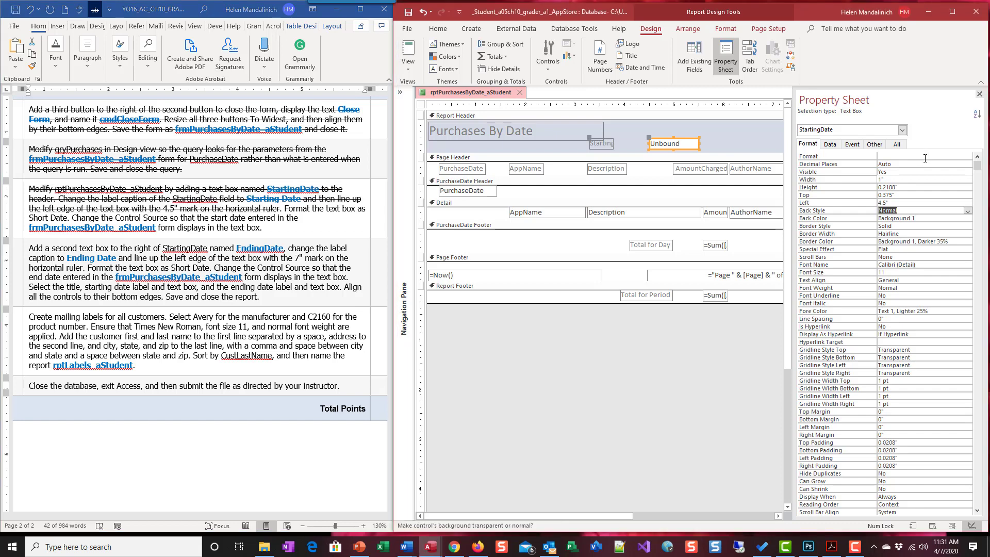
pyautogui.click(924, 157)
pyautogui.click(969, 156)
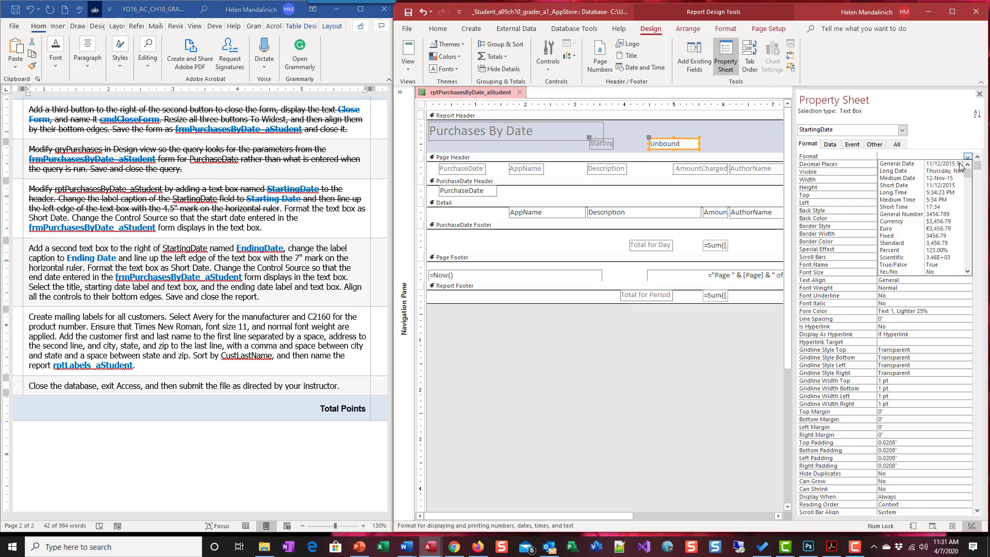
pyautogui.click(937, 184)
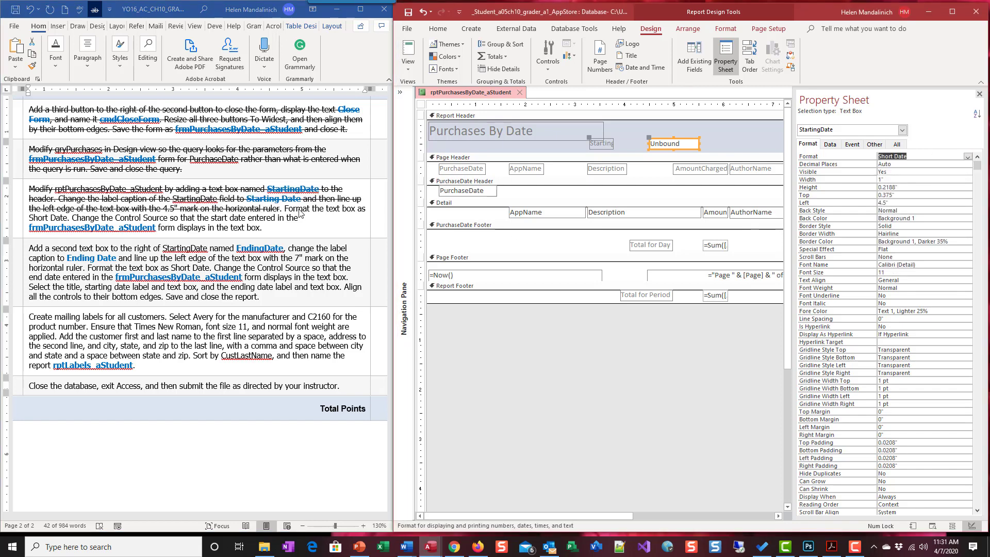
pyautogui.moveTo(29, 189); pyautogui.dragTo(71, 217)
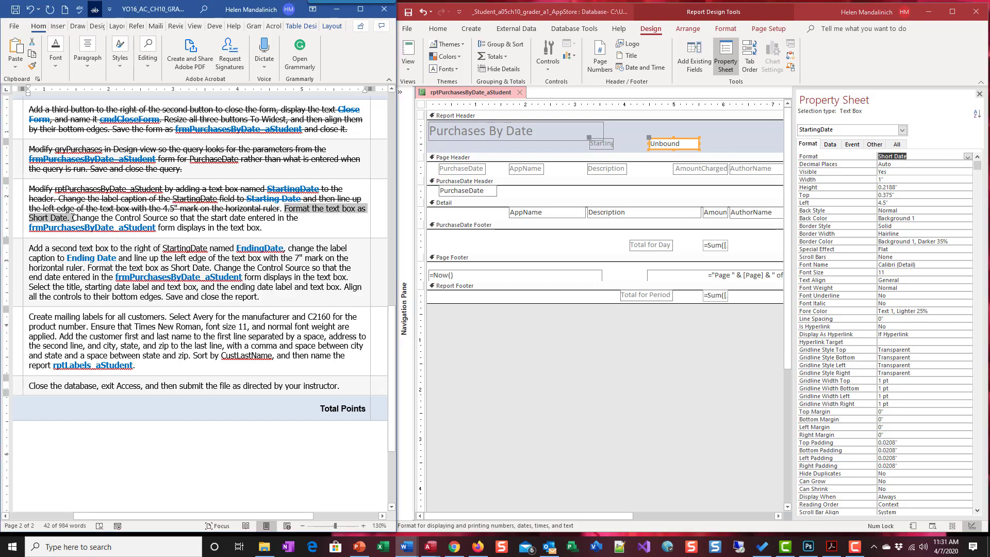
pyautogui.click(94, 9)
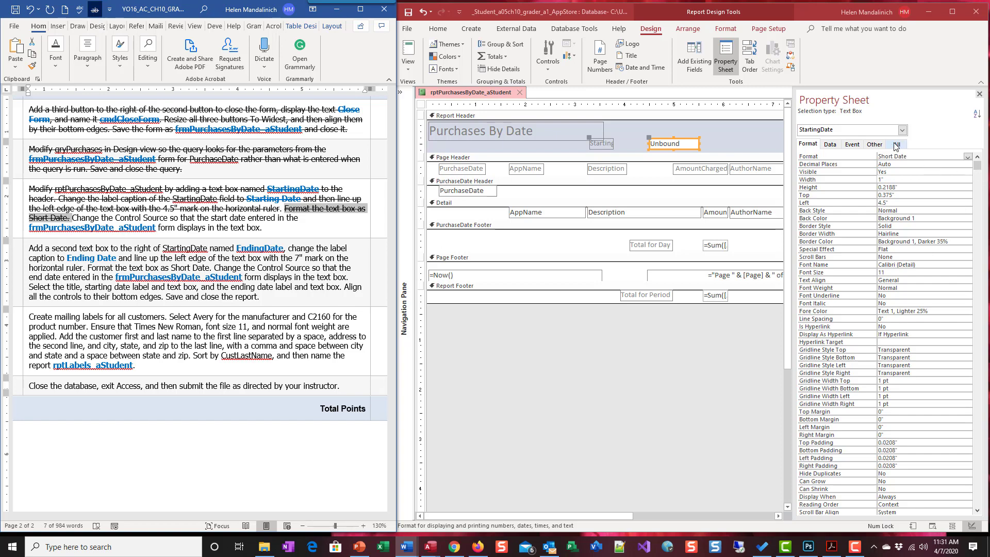
# Step: Use the Expression Builder to set the StartingDate control source to the StartDate control of the purchases-by-date form
pyautogui.click(831, 145)
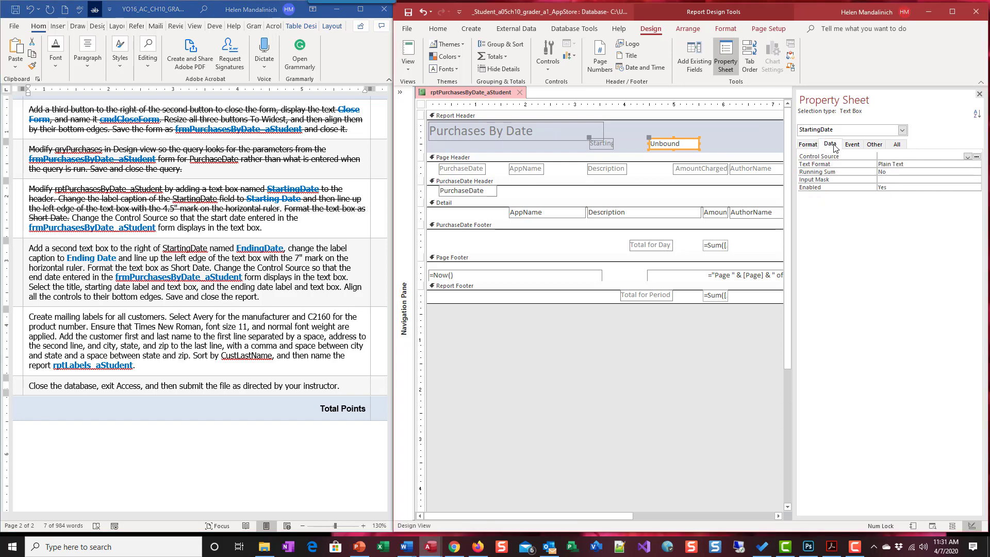
pyautogui.click(886, 155)
pyautogui.click(978, 157)
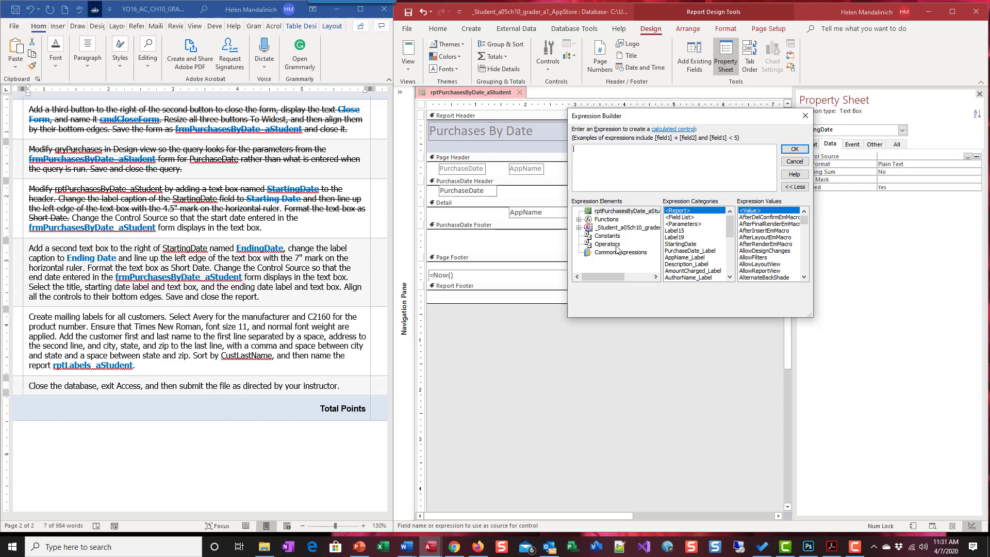
pyautogui.click(589, 230)
pyautogui.doubleClick(591, 232)
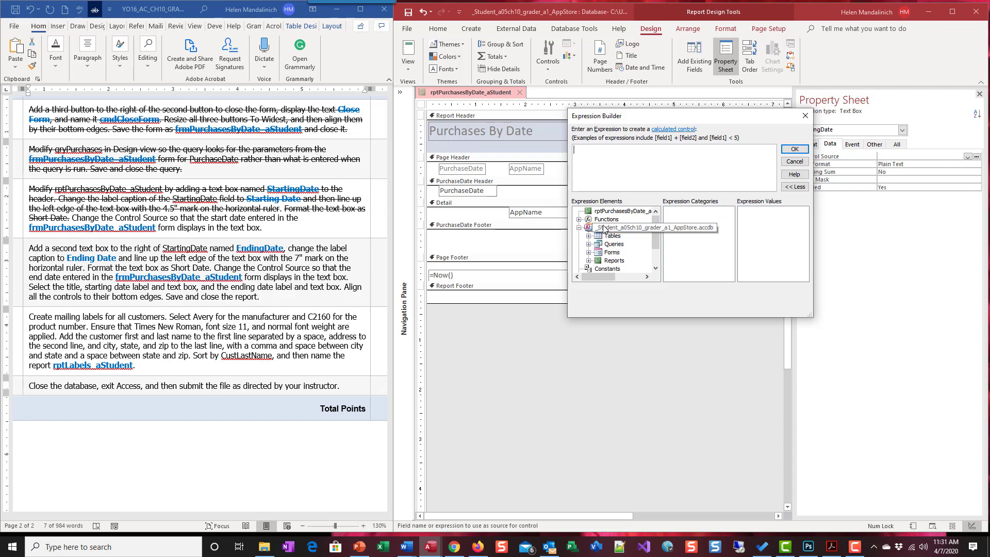
pyautogui.click(589, 253)
pyautogui.click(599, 266)
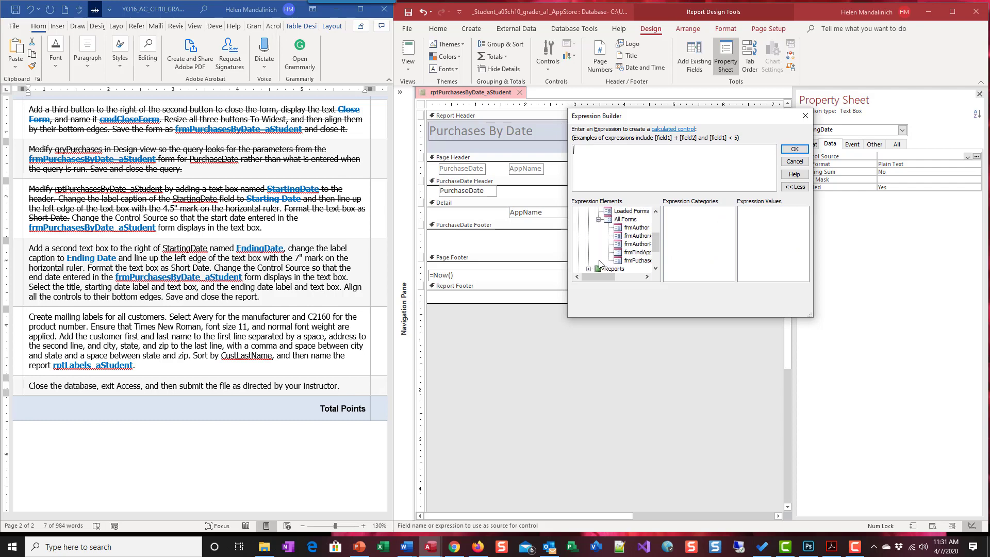
pyautogui.moveTo(613, 277); pyautogui.dragTo(628, 279)
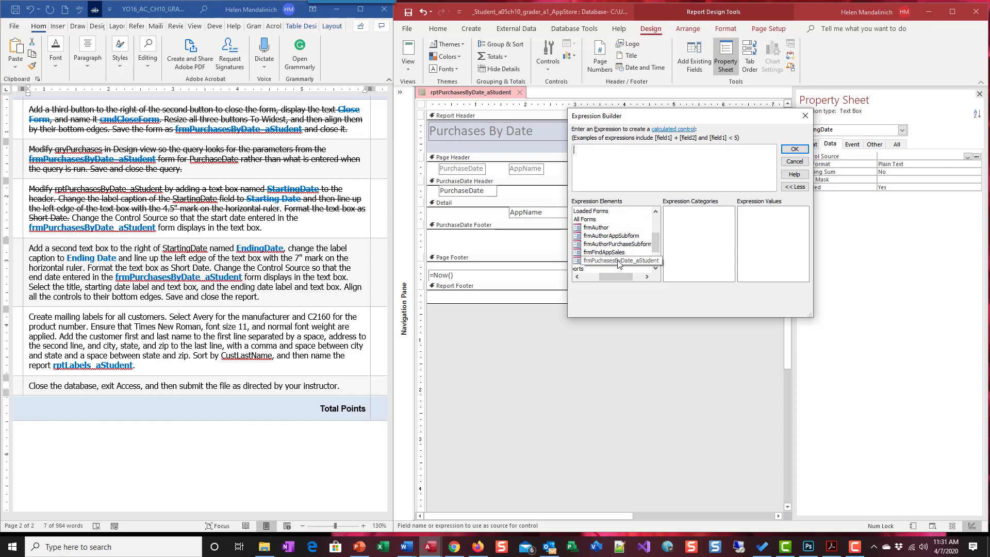
pyautogui.click(615, 262)
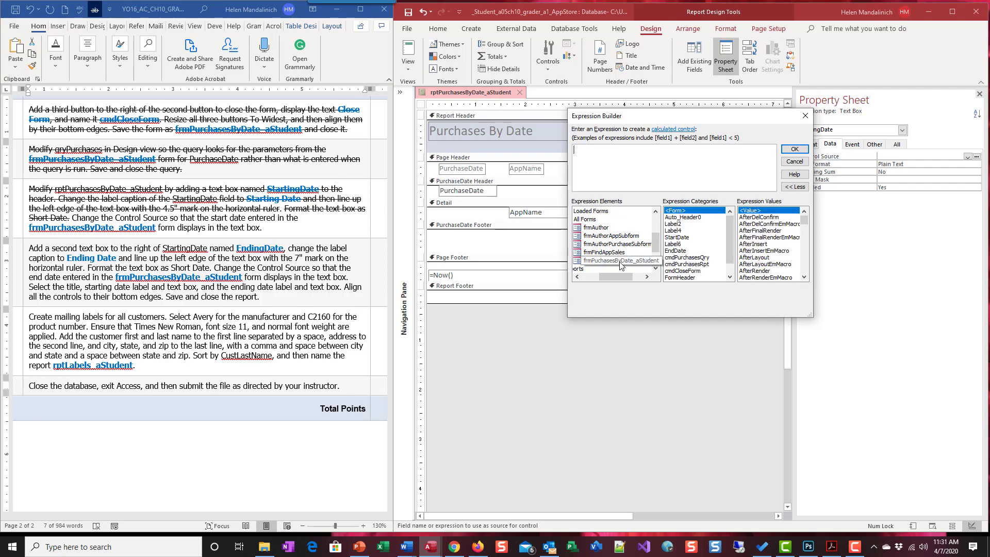
pyautogui.doubleClick(679, 238)
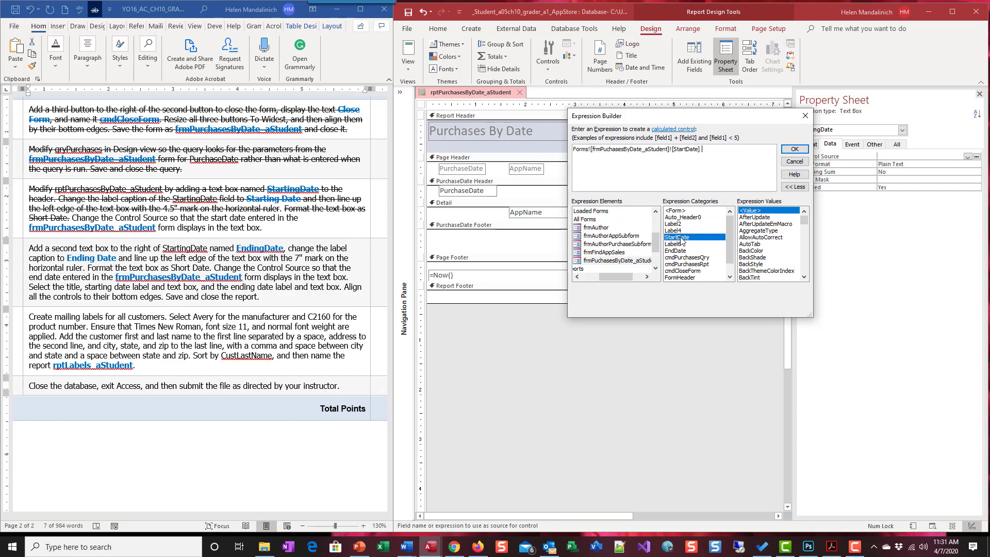
pyautogui.click(794, 150)
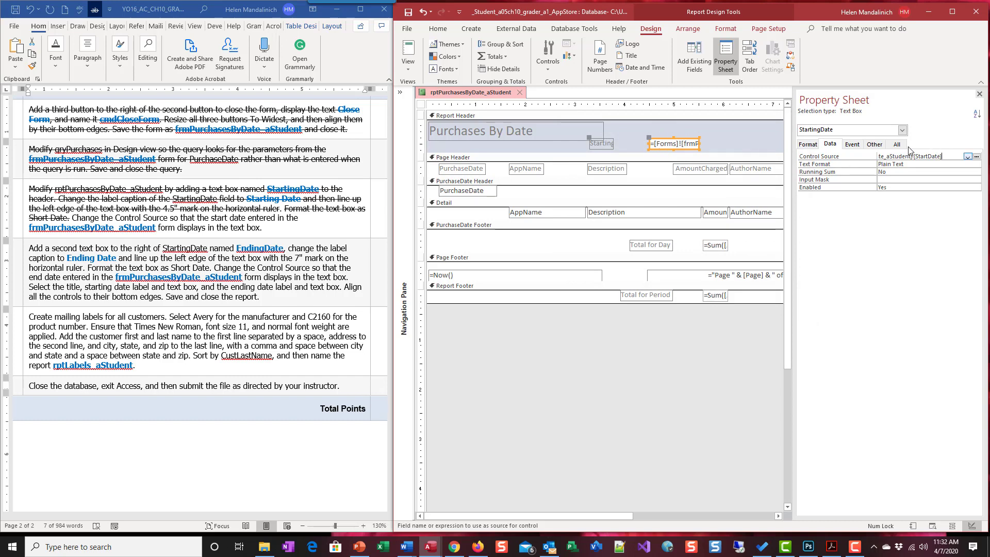
# Step: Widen the Starting Date label to fit its full caption and move it directly beside its text box
pyautogui.click(607, 147)
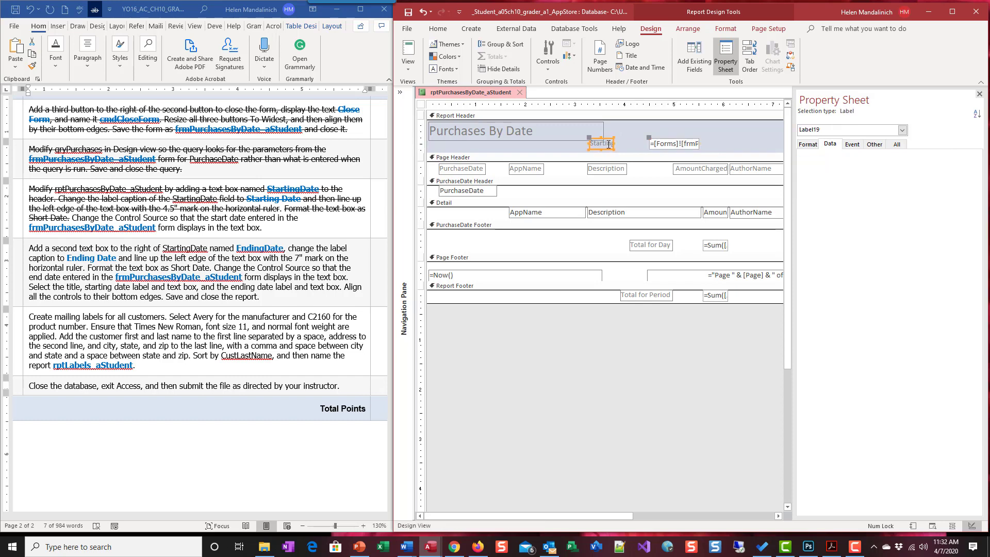
pyautogui.moveTo(613, 145); pyautogui.dragTo(595, 138)
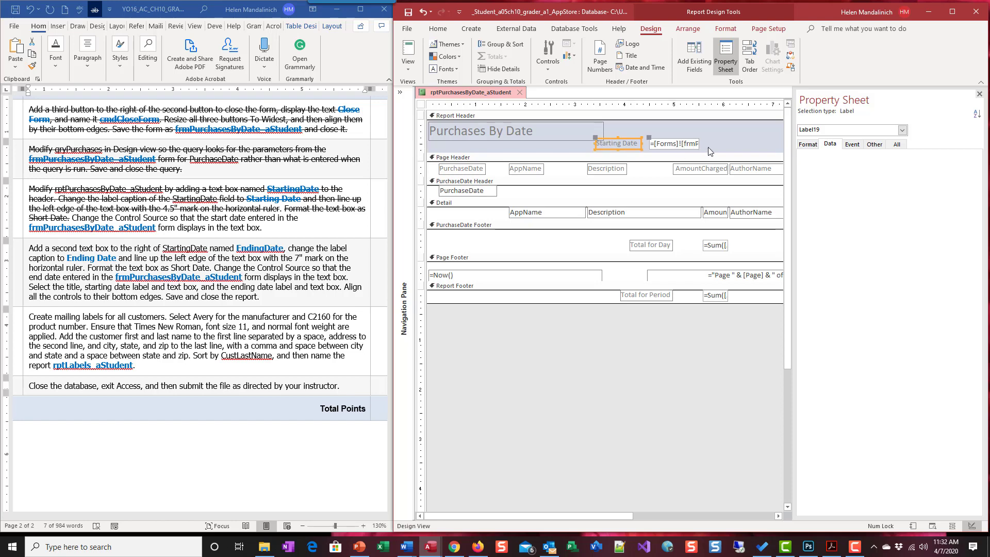
pyautogui.click(739, 139)
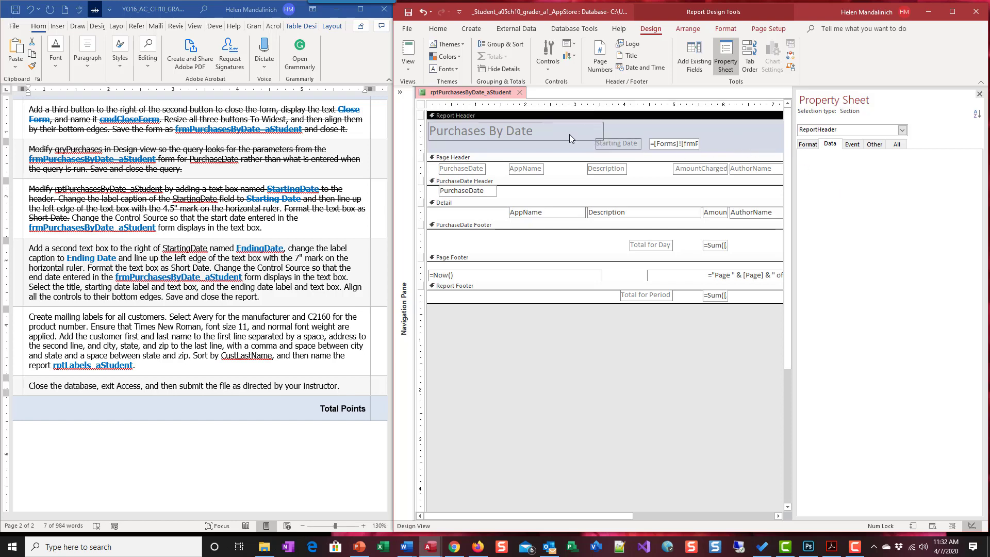
pyautogui.click(606, 145)
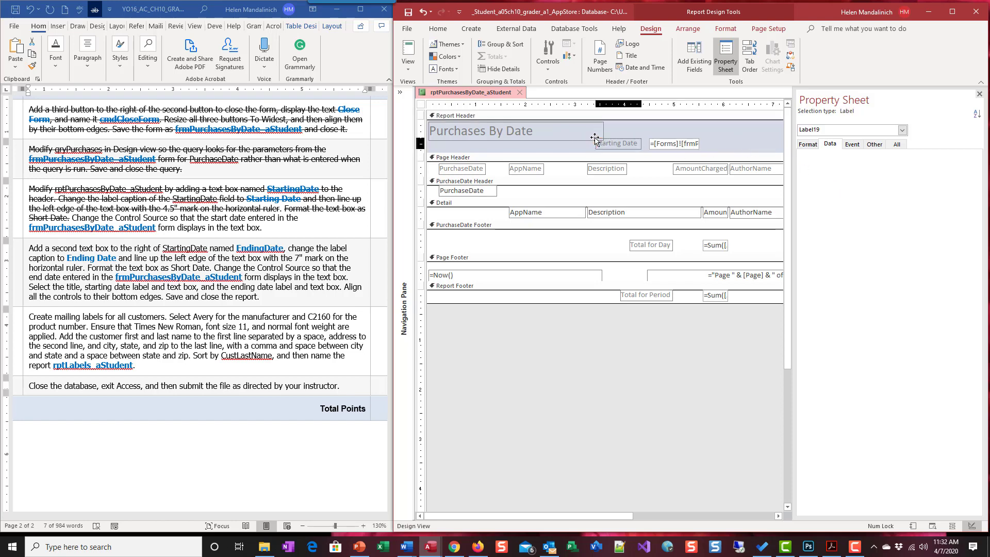
pyautogui.moveTo(598, 137); pyautogui.dragTo(601, 139)
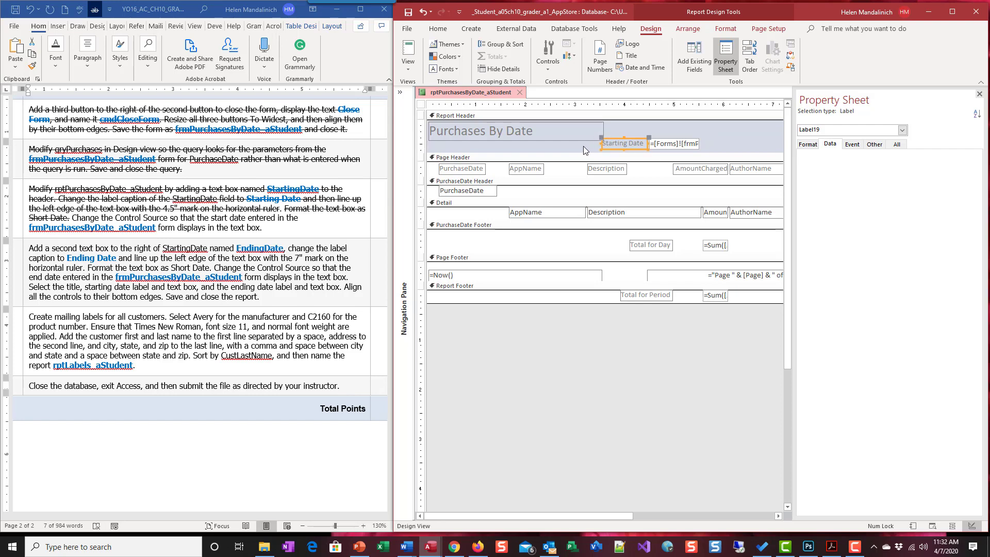
# Step: Narrow the Purchases By Date title slightly so it clears the Starting Date label
pyautogui.click(586, 131)
pyautogui.moveTo(602, 130); pyautogui.dragTo(598, 131)
pyautogui.click(709, 142)
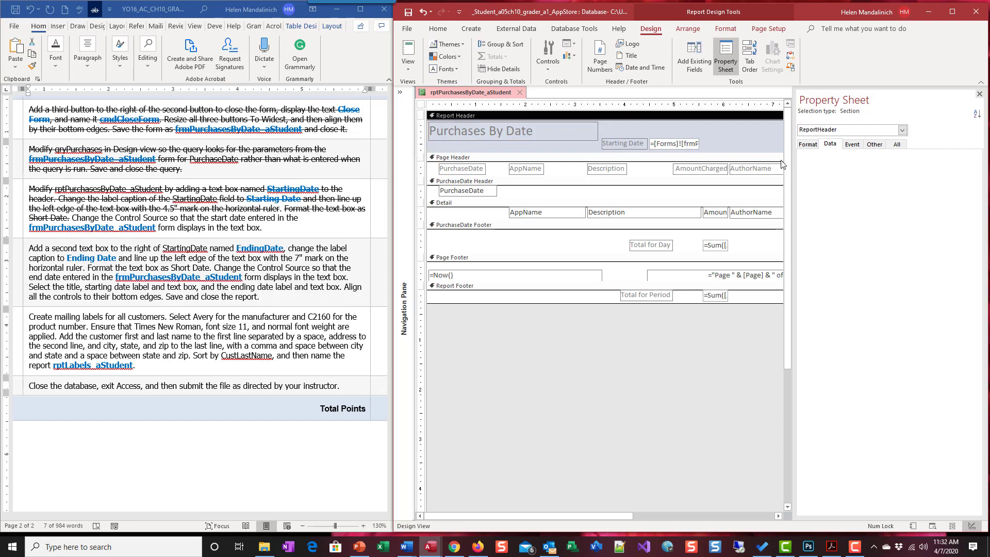
# Step: Strike through the sentence about changing the Control Source for the start date in the Word instructions
pyautogui.click(246, 225)
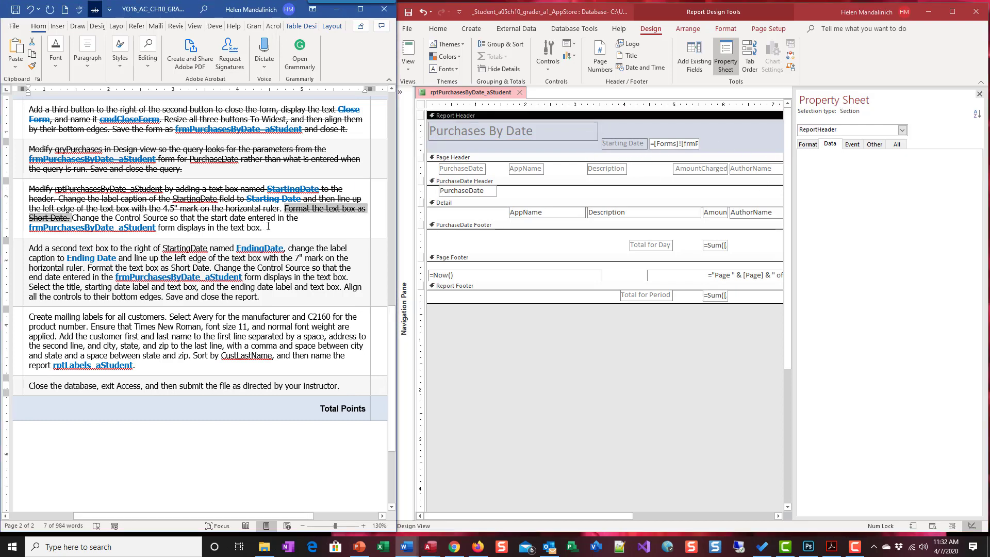
pyautogui.keyDown('ctrl'); pyautogui.click(224, 225); pyautogui.keyUp('ctrl')
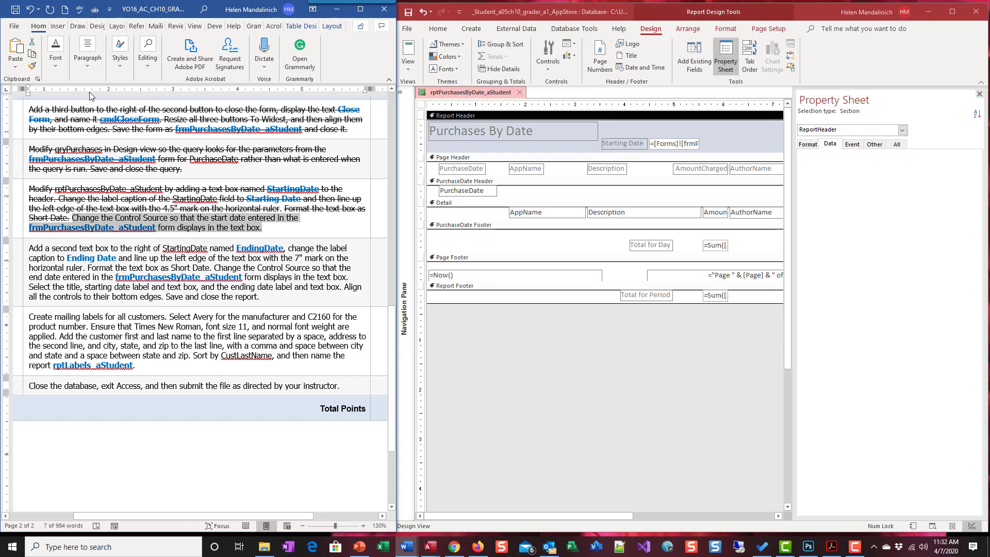
pyautogui.click(94, 9)
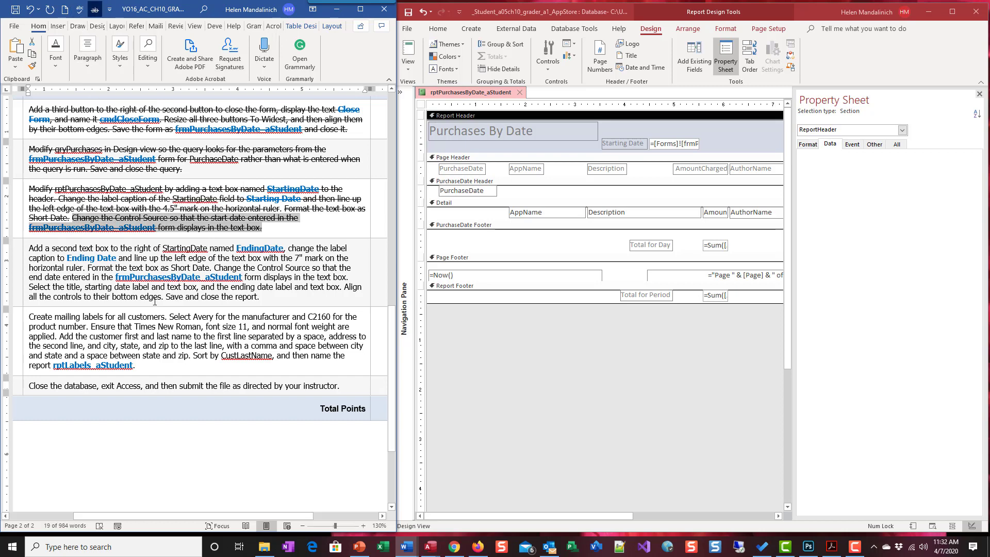
# Step: Close the property sheet and add a second report header text box, its left edge at 7" and its top at about 0.42"
pyautogui.scroll(-2, 154, 302)
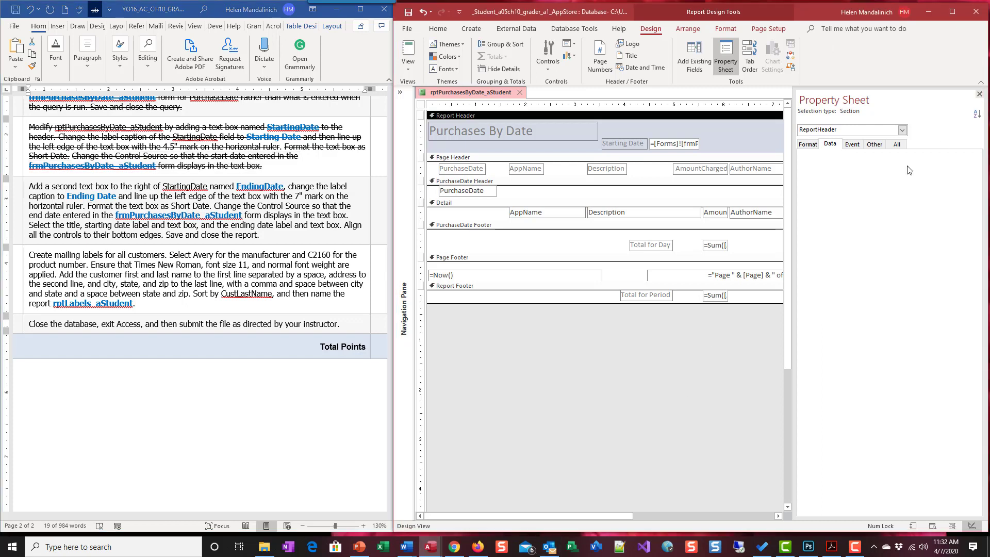
pyautogui.click(980, 94)
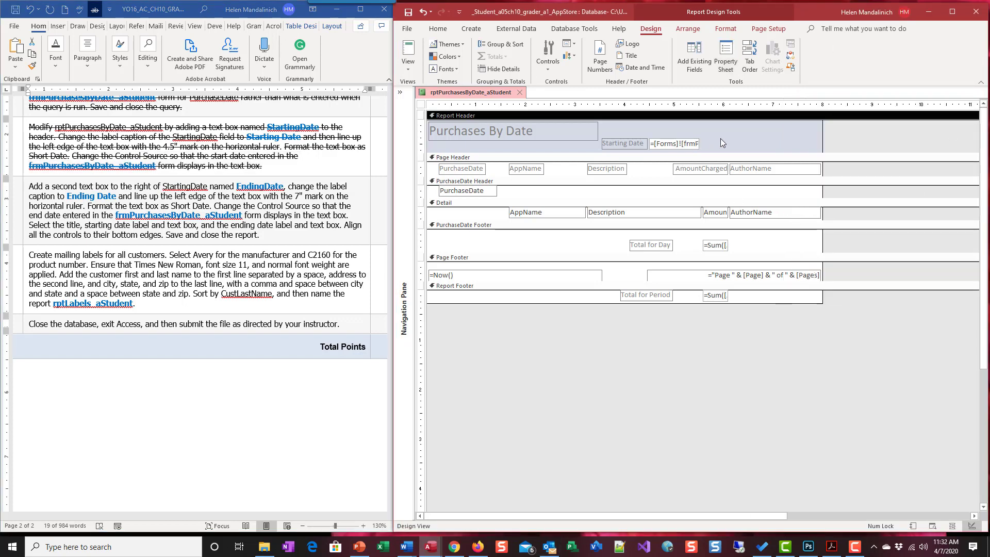
pyautogui.click(548, 61)
pyautogui.click(566, 84)
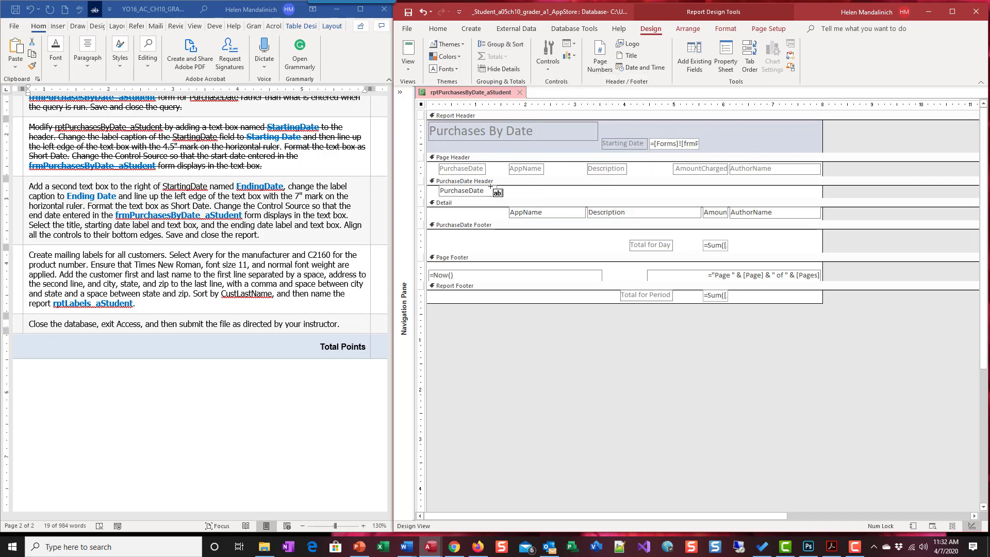
pyautogui.click(774, 140)
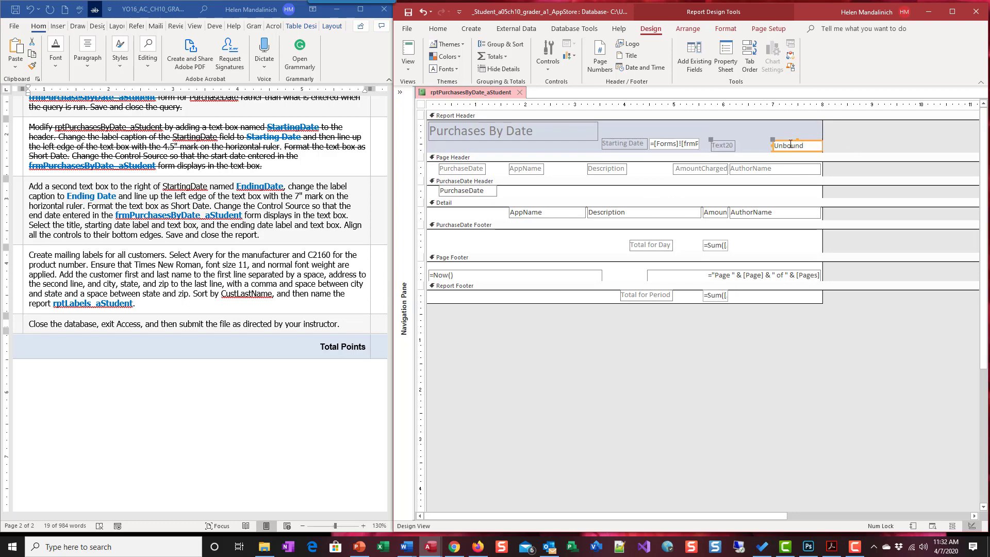
# Step: Open the property sheet for the new report header text box, widen the database window, and name the text box EndingDate
pyautogui.click(726, 57)
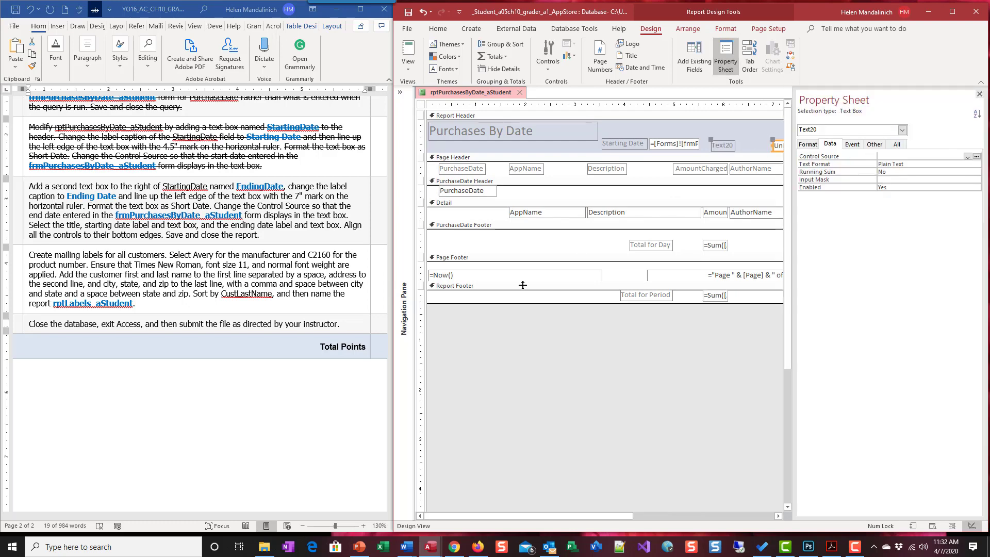
pyautogui.moveTo(394, 221); pyautogui.dragTo(349, 220)
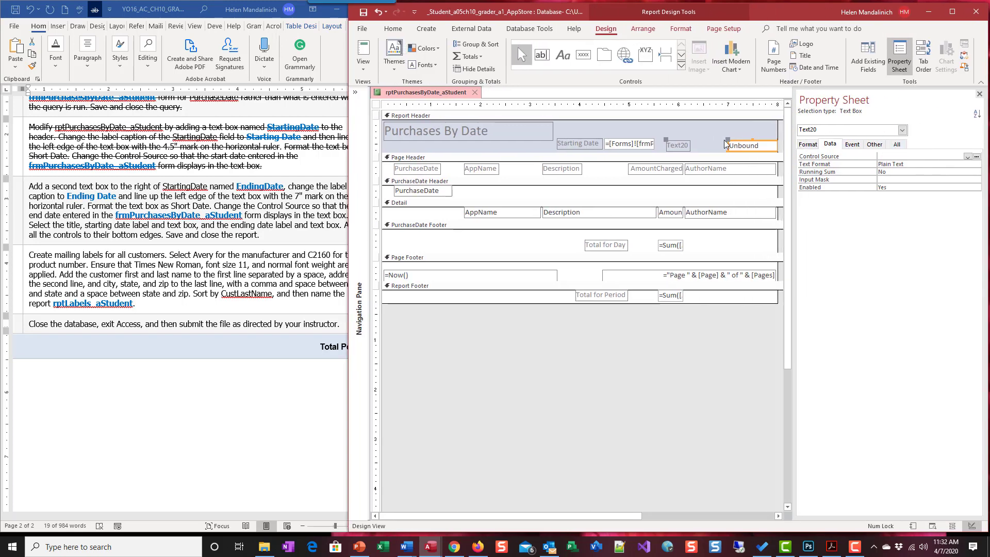
pyautogui.click(903, 150)
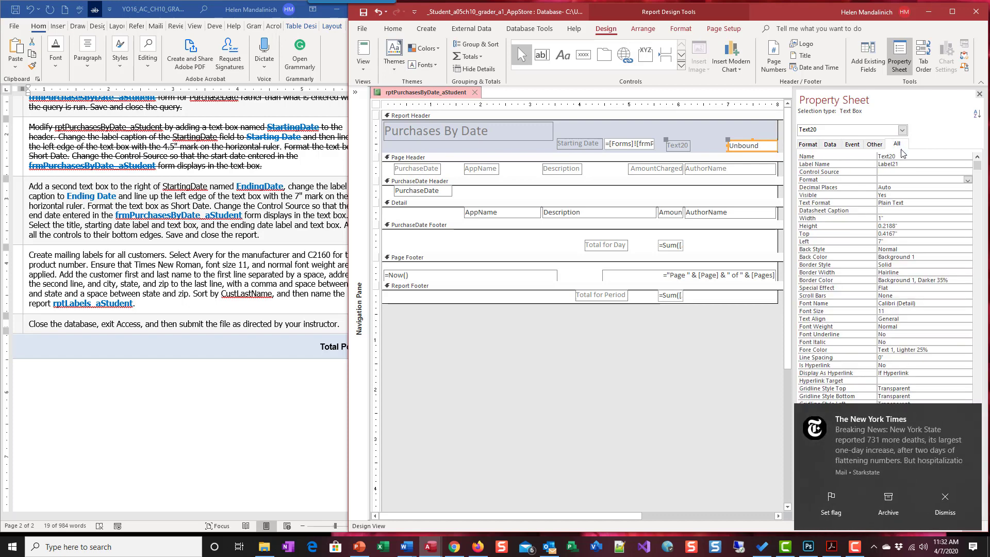
pyautogui.click(971, 414)
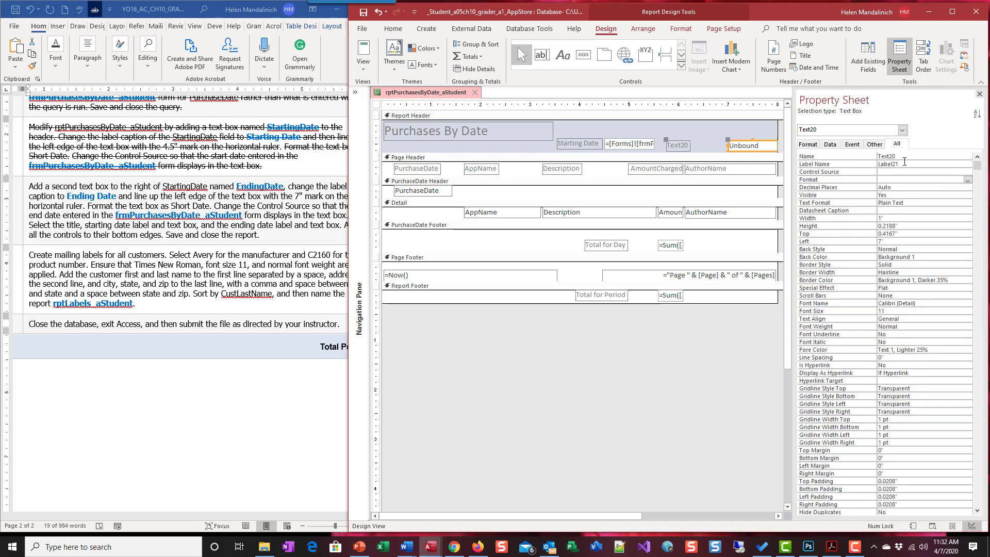
pyautogui.click(820, 158)
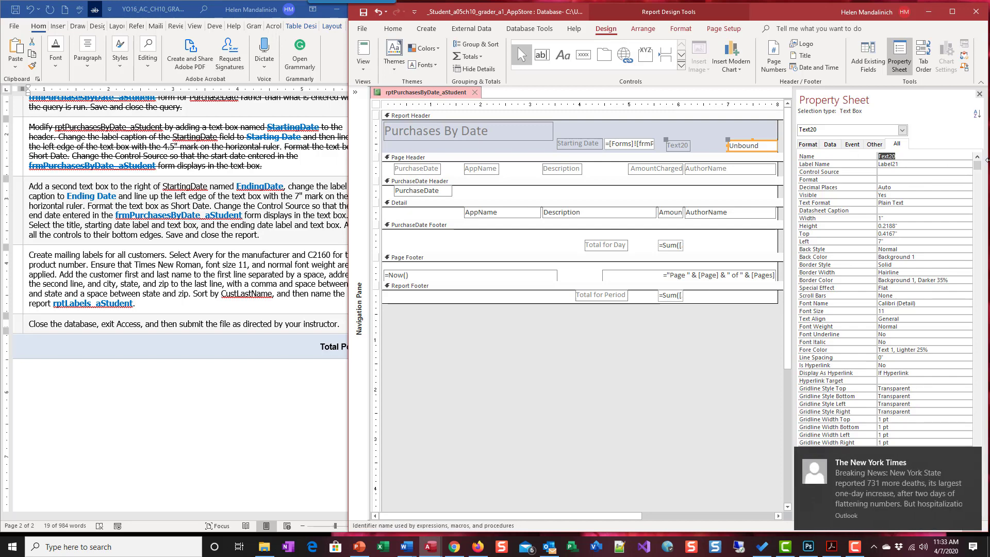
pyautogui.write('EndingDate')
# Step: Change the caption of the new text box's label to Ending Date
pyautogui.click(270, 202)
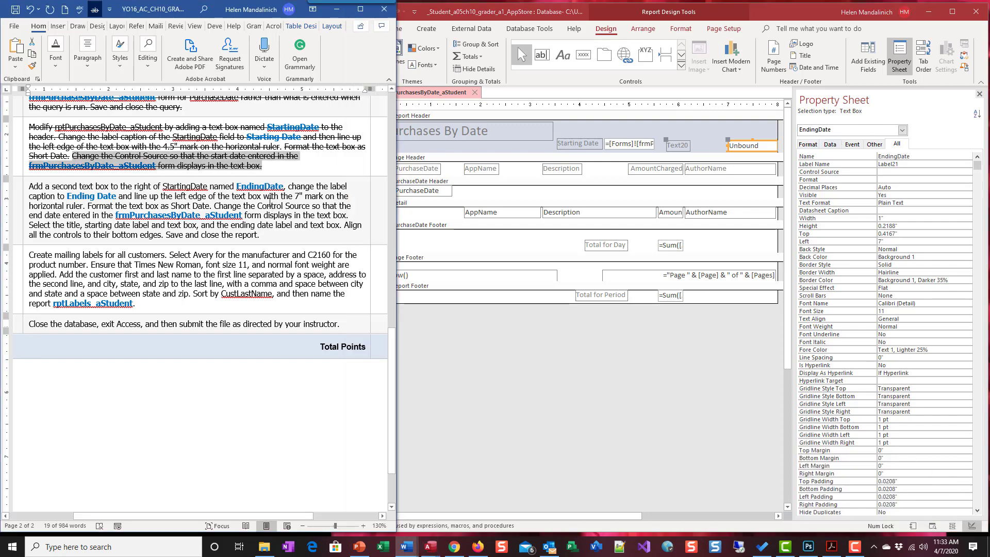
pyautogui.click(681, 146)
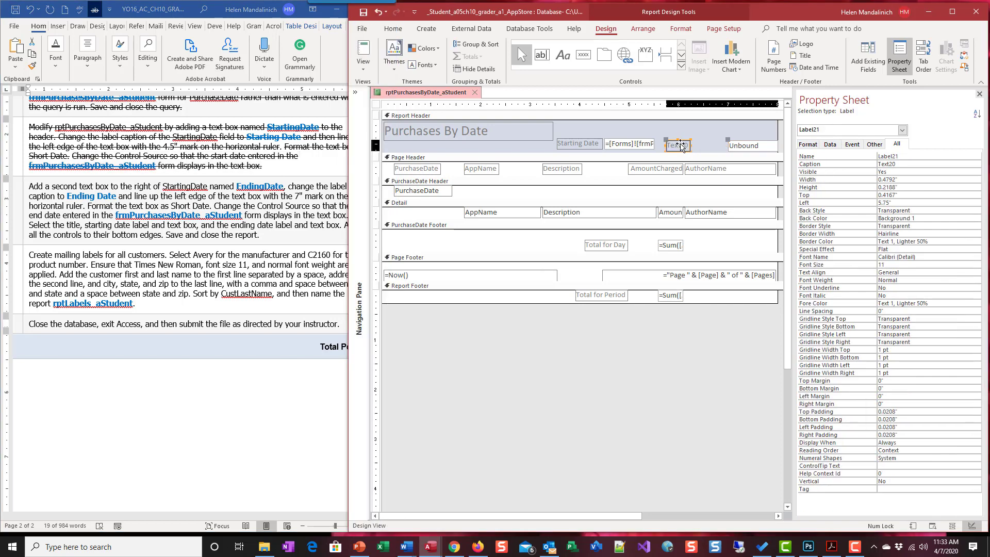
pyautogui.click(849, 164)
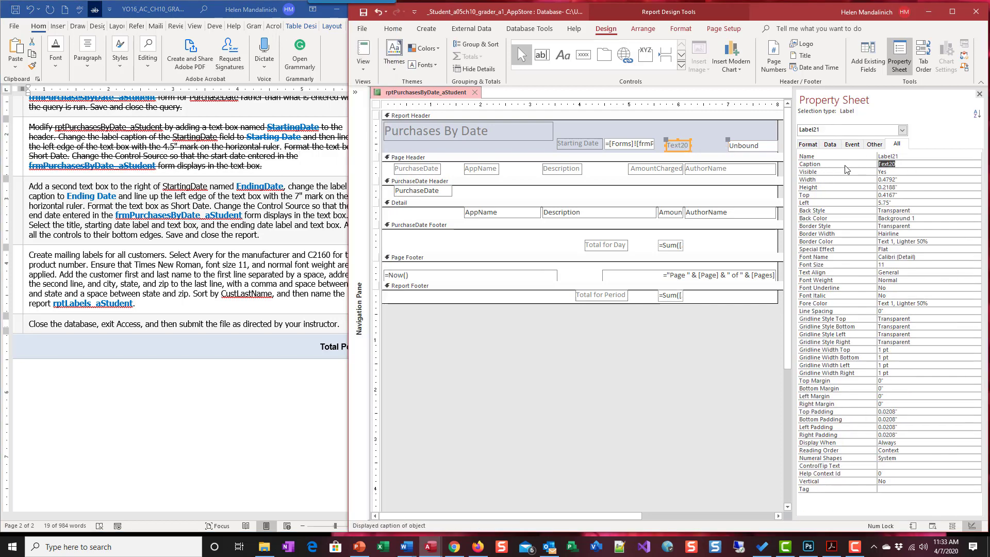
pyautogui.write('Ending Date')
# Step: Format the EndingDate text box as Short Date
pyautogui.click(745, 144)
pyautogui.click(258, 208)
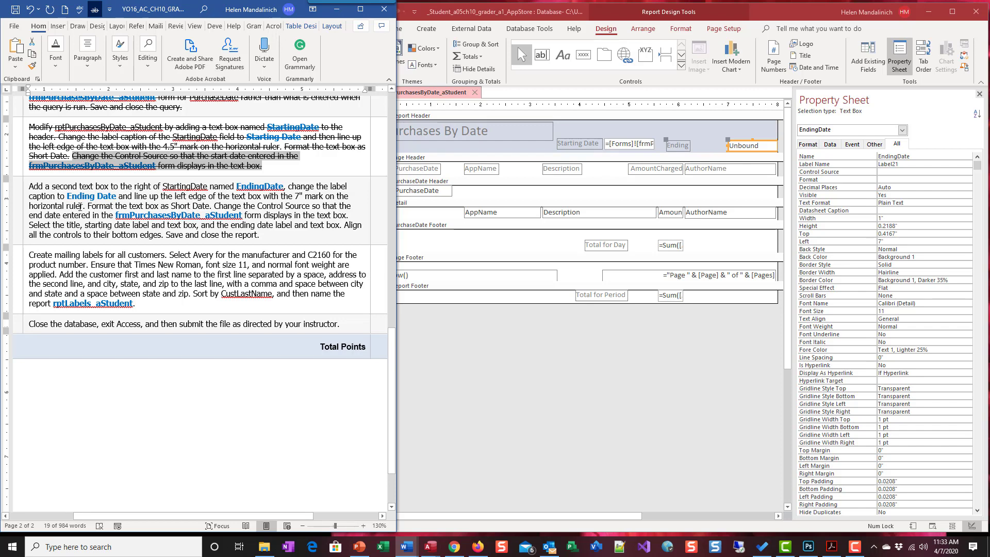
pyautogui.click(812, 148)
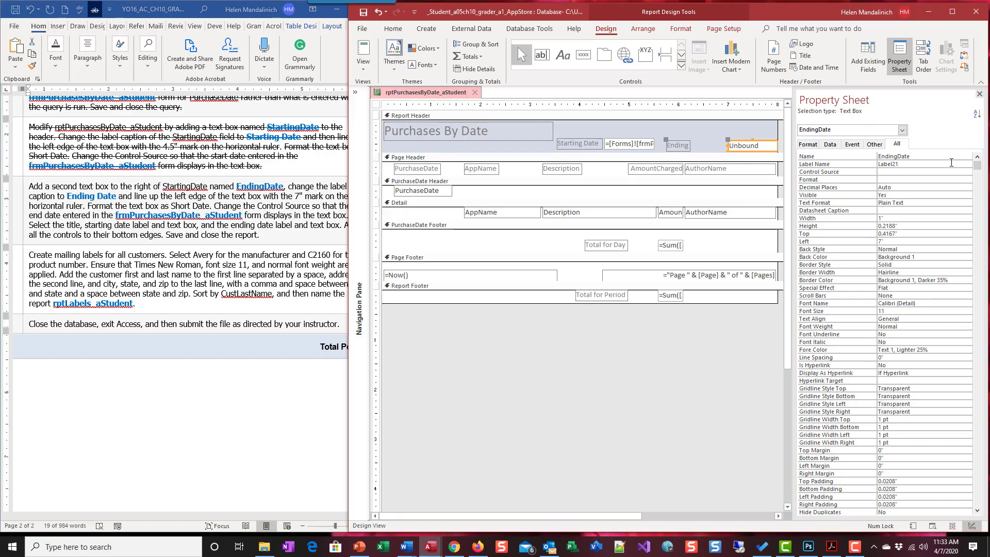
pyautogui.click(809, 144)
pyautogui.click(968, 157)
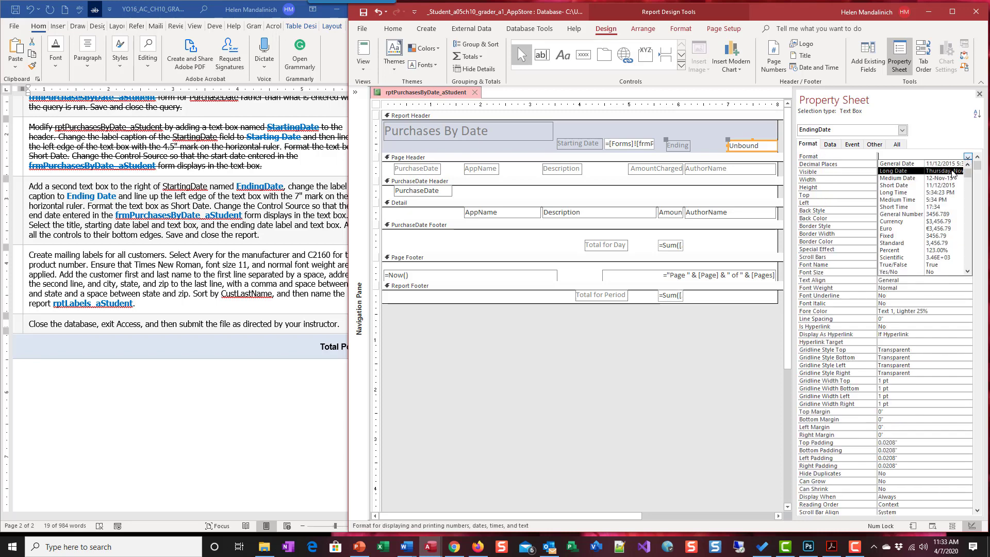
pyautogui.click(954, 187)
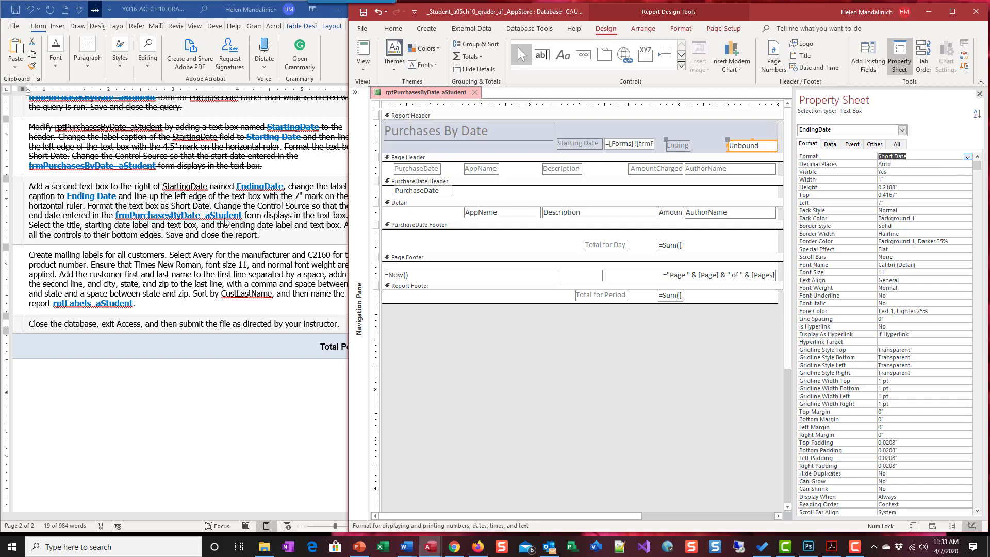
# Step: Build the EndingDate text box's Control Source expression from the EndDate control of the frmPuchasesByDate_aStudent form
pyautogui.moveTo(72, 156); pyautogui.dragTo(262, 166)
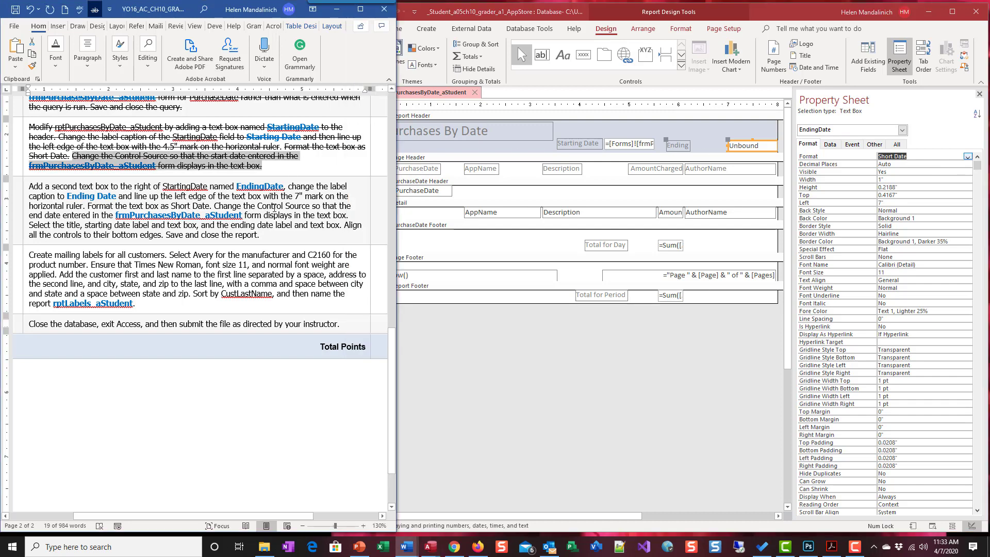
pyautogui.click(833, 146)
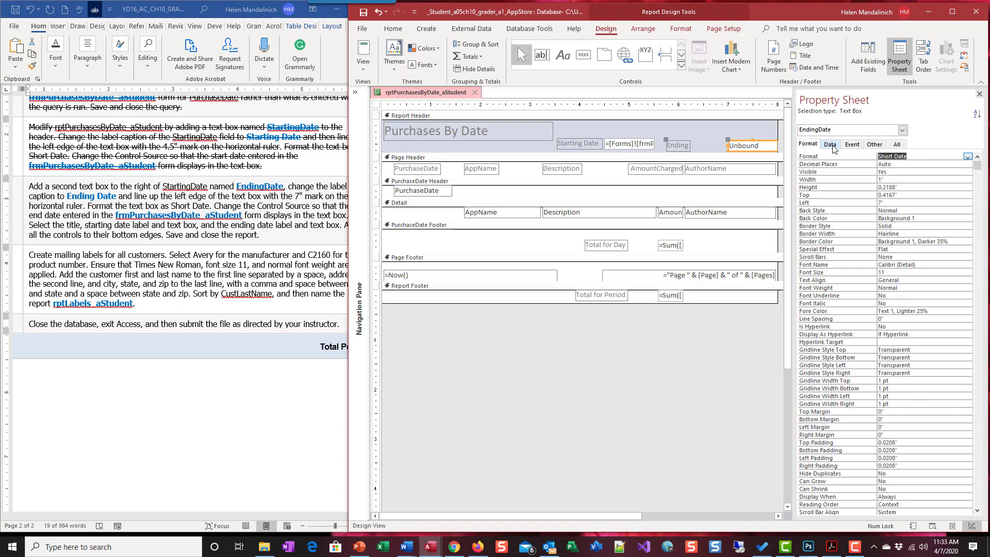
pyautogui.click(831, 145)
pyautogui.click(908, 156)
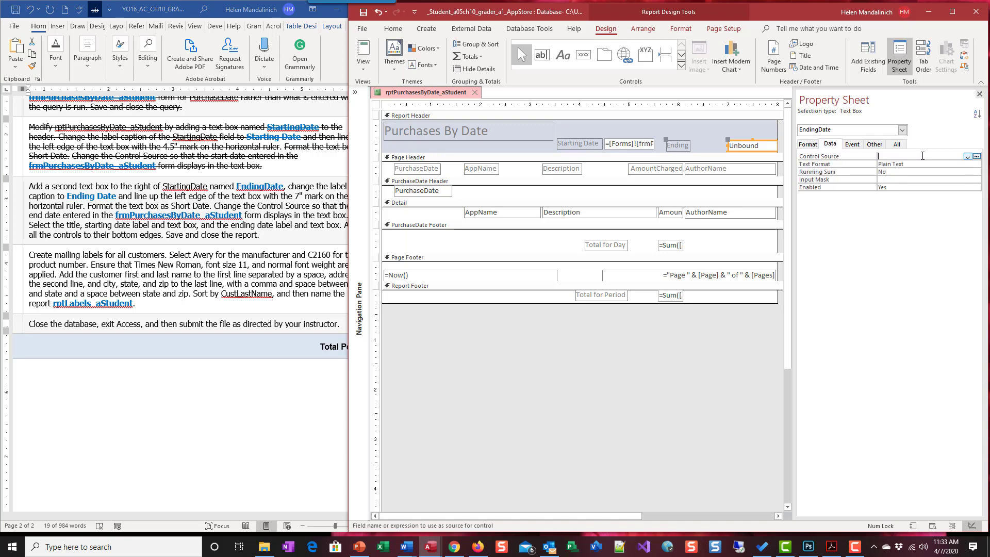
pyautogui.click(977, 157)
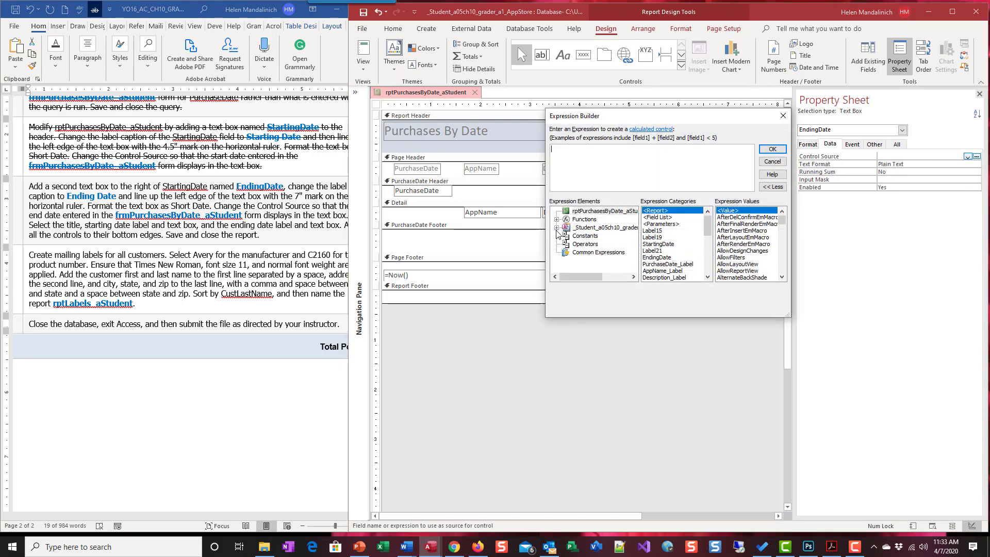
pyautogui.click(557, 228)
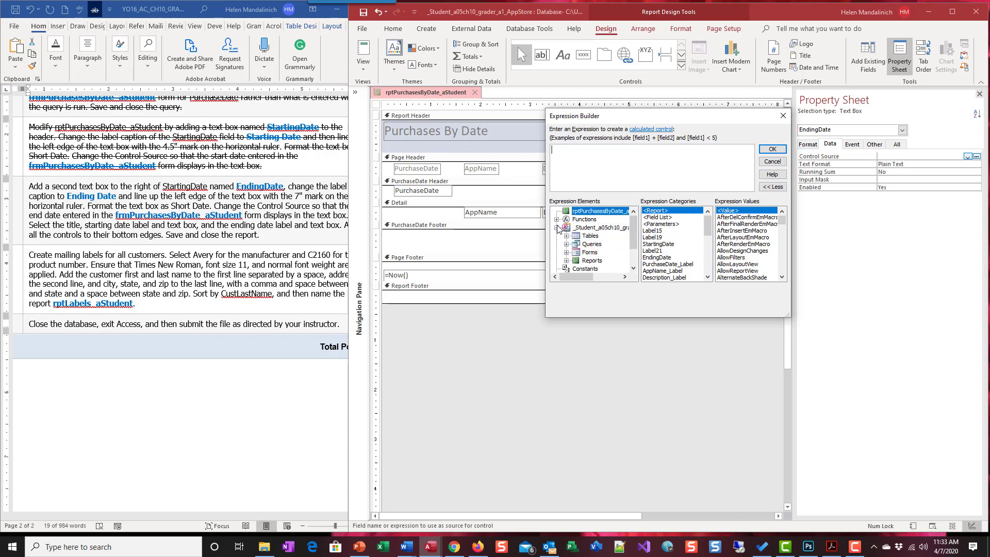
pyautogui.click(567, 253)
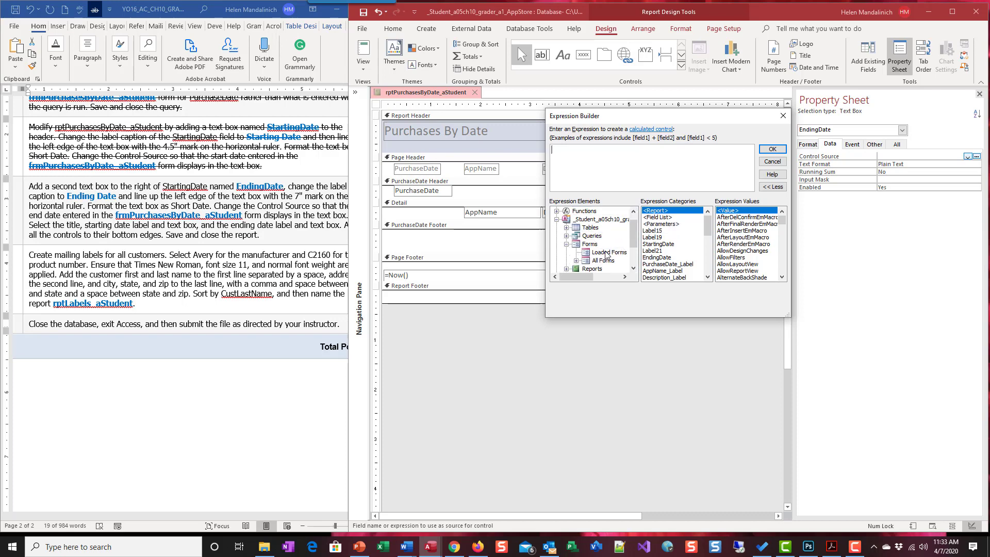
pyautogui.click(577, 261)
pyautogui.scroll(-1, 604, 259)
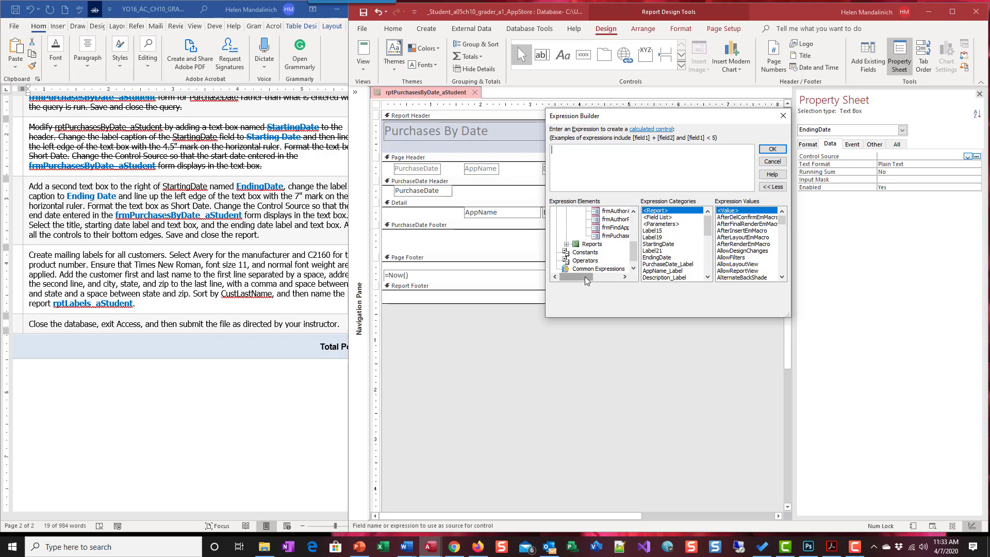
pyautogui.moveTo(584, 278); pyautogui.dragTo(595, 277)
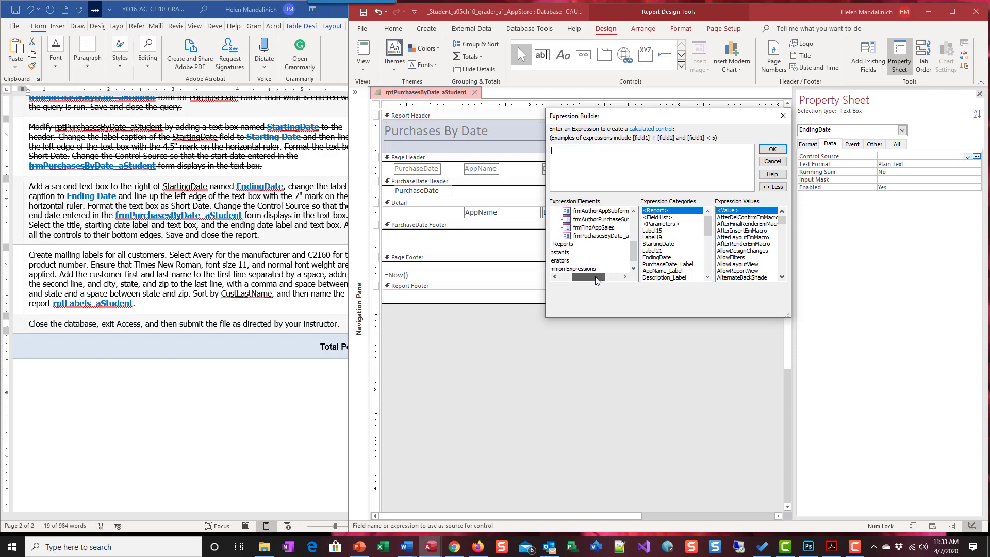
pyautogui.click(598, 236)
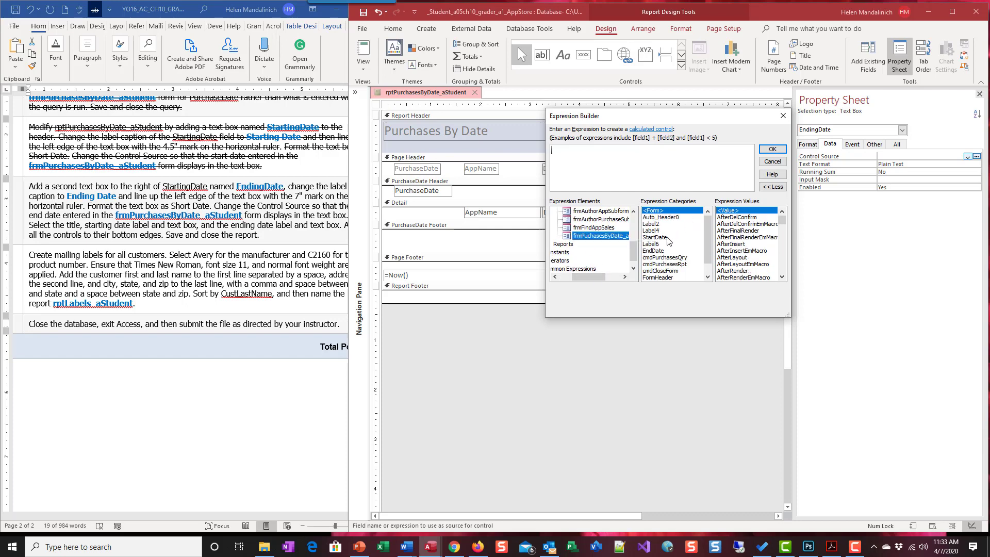
pyautogui.doubleClick(660, 252)
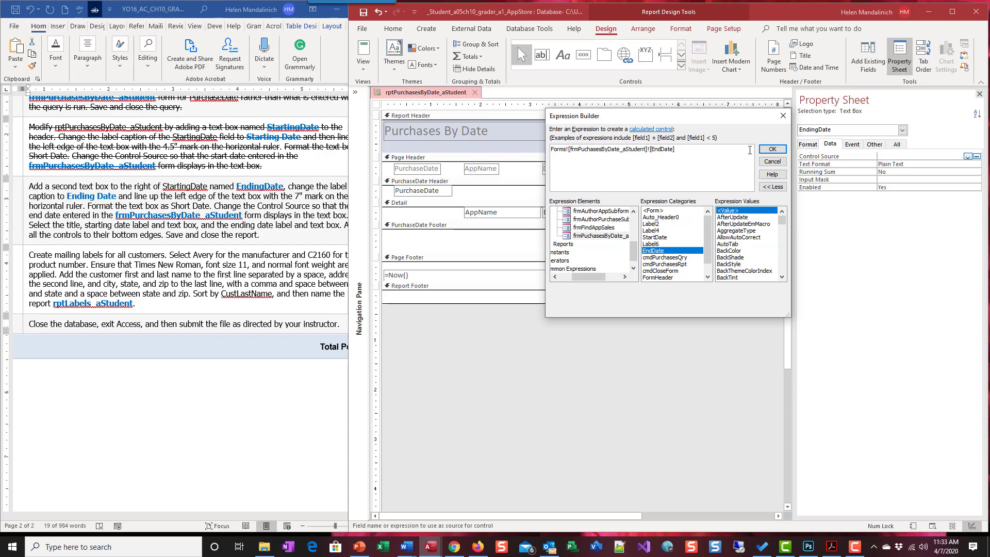
pyautogui.click(772, 149)
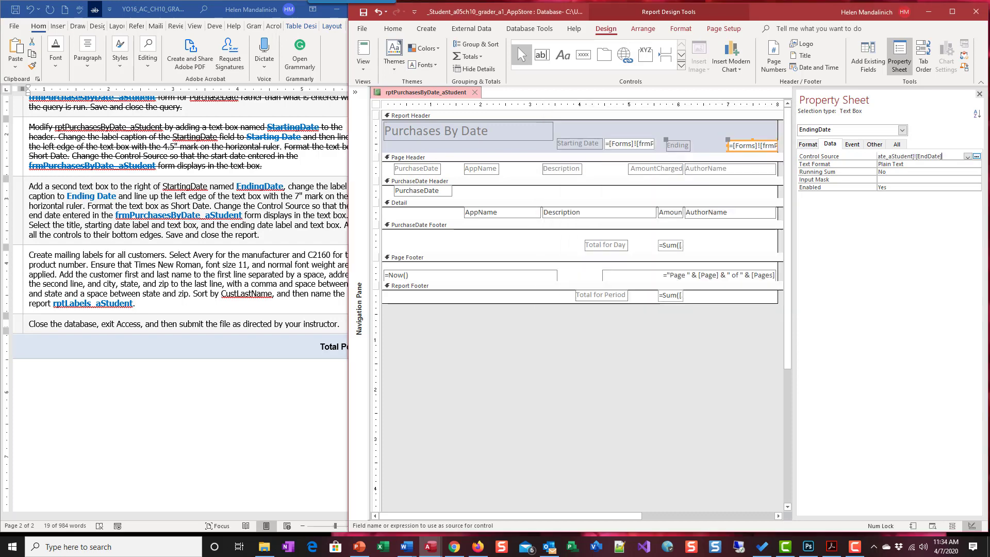
# Step: Strike through the Word instructions from adding the EndingDate text box through changing its Control Source
pyautogui.click(274, 242)
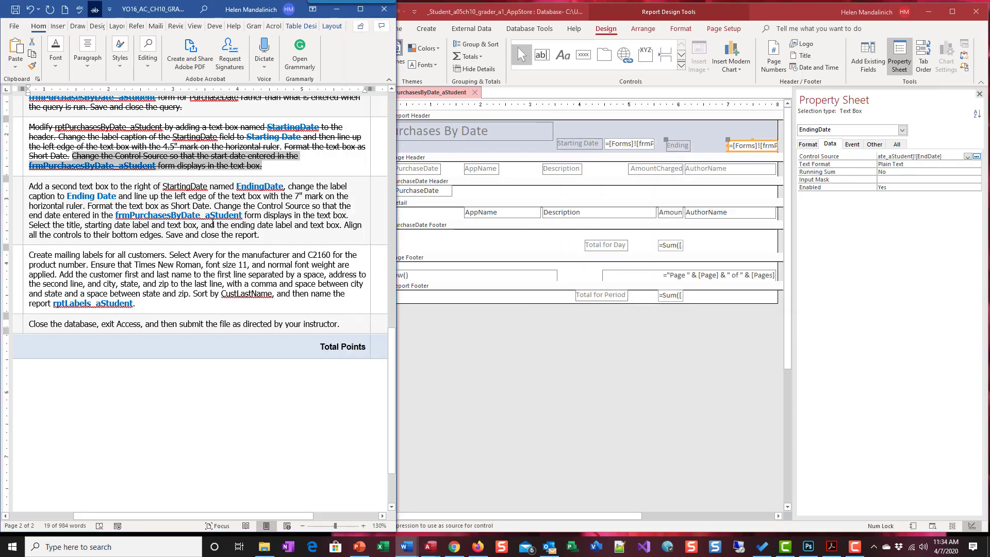
pyautogui.moveTo(360, 218); pyautogui.dragTo(28, 187)
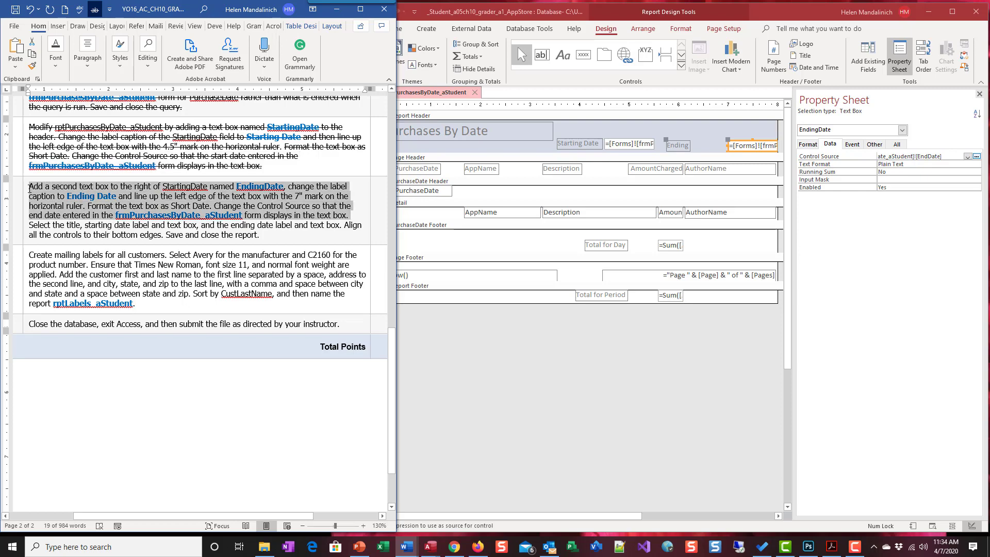
pyautogui.click(95, 9)
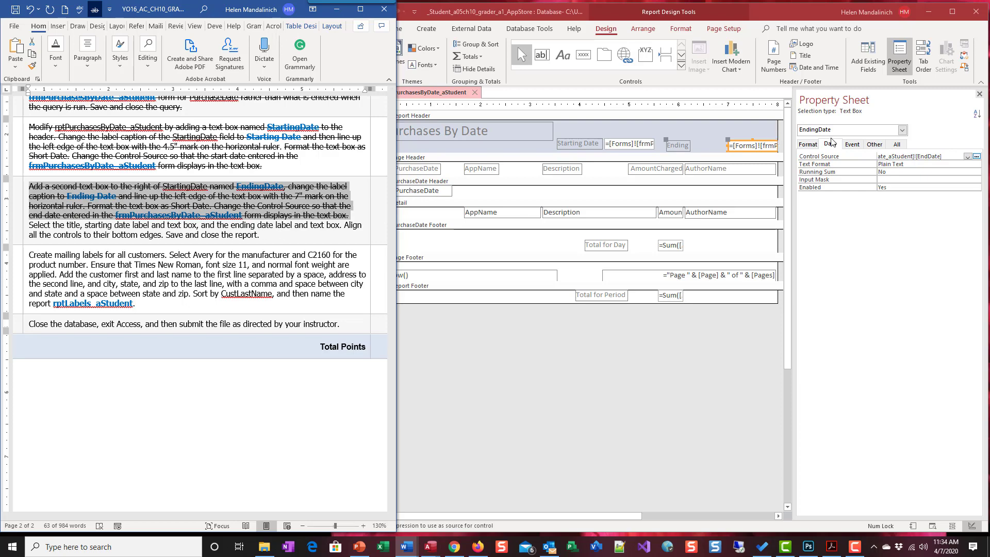
# Step: Widen the Ending Date label to fit its full caption and move it directly beside its text box
pyautogui.click(687, 147)
pyautogui.moveTo(690, 146)
pyautogui.mouseDown()
pyautogui.moveTo(709, 146)
pyautogui.moveTo(668, 139)
pyautogui.moveTo(684, 138)
pyautogui.mouseUp()
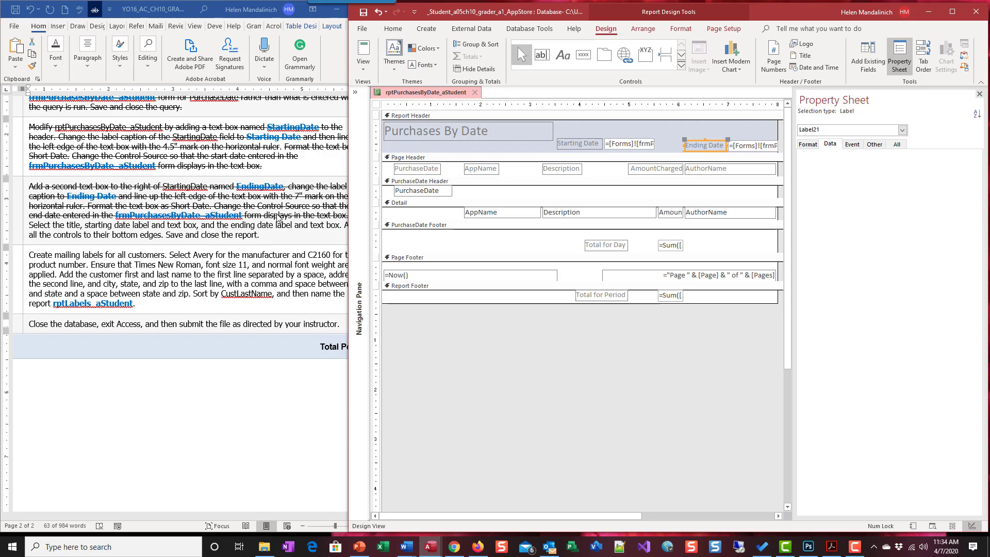
# Step: Select the report title and the starting and ending date labels and text boxes, and align them to their bottom edges
pyautogui.click(290, 234)
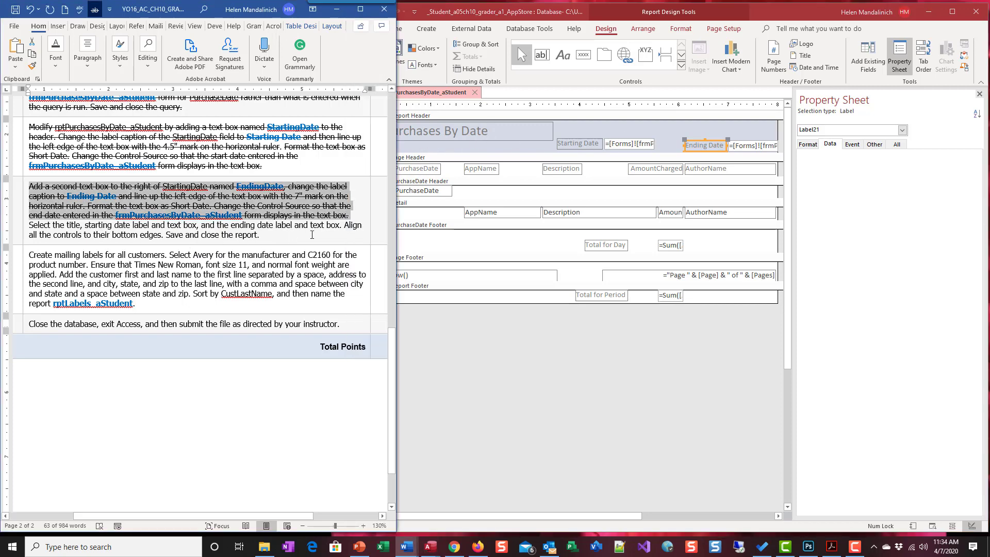
pyautogui.click(478, 154)
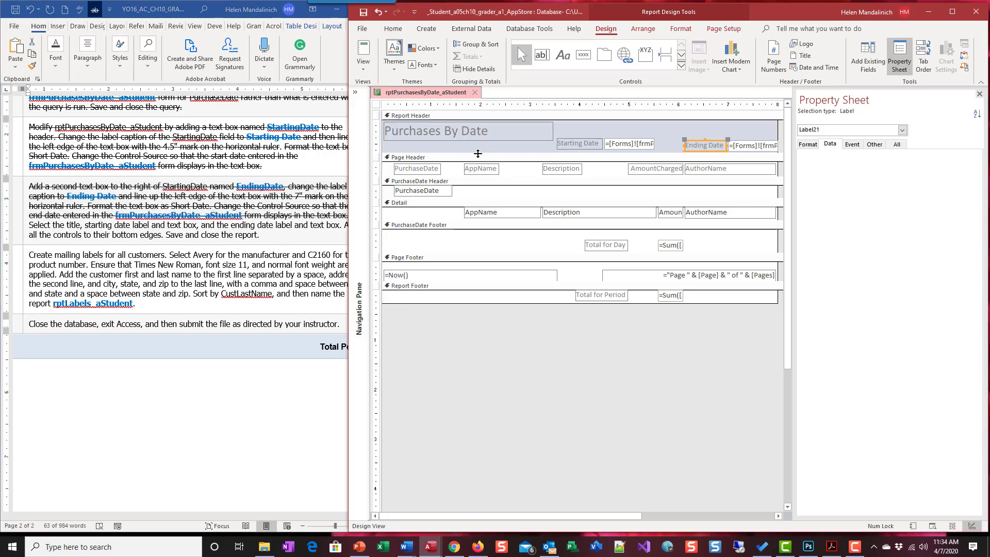
pyautogui.moveTo(764, 129); pyautogui.dragTo(510, 151)
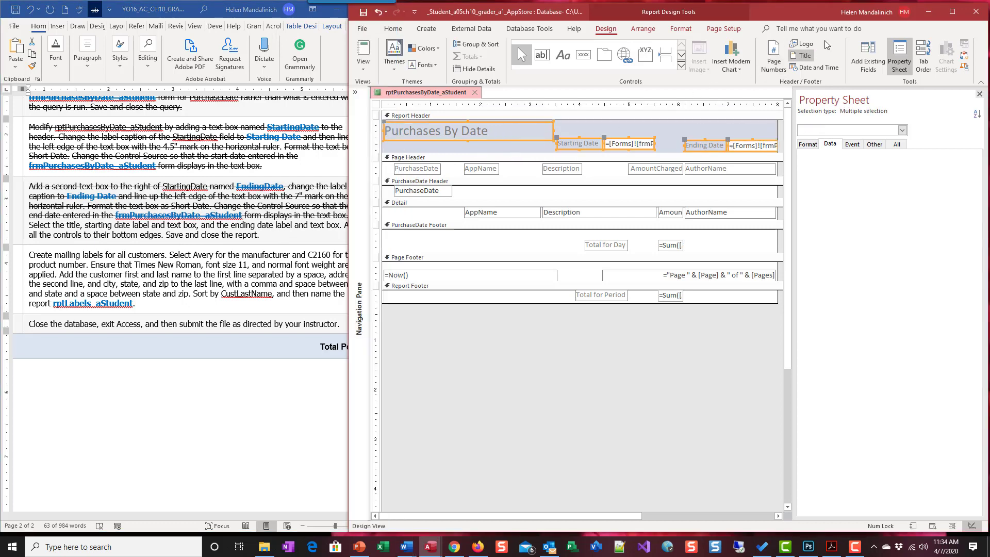
pyautogui.click(641, 29)
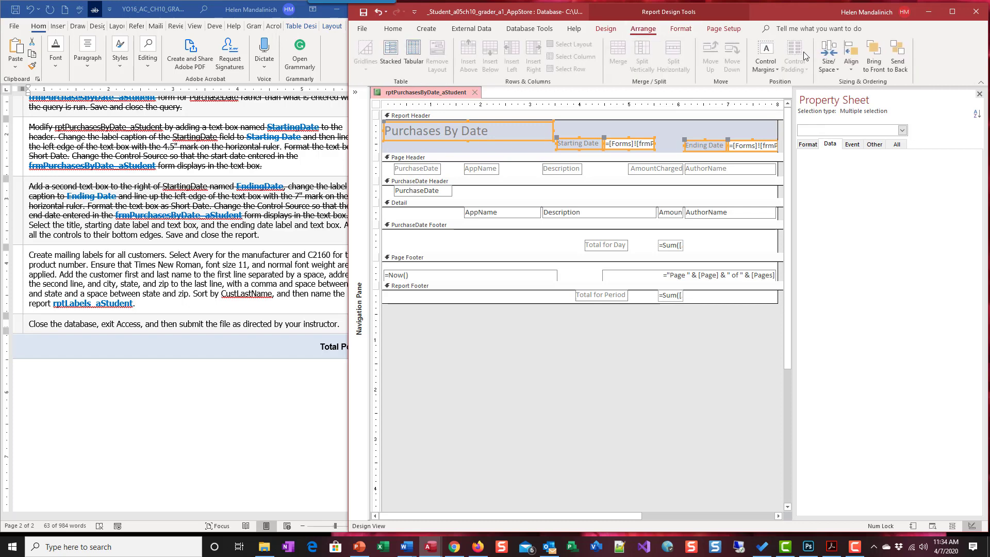
pyautogui.click(851, 54)
pyautogui.click(870, 141)
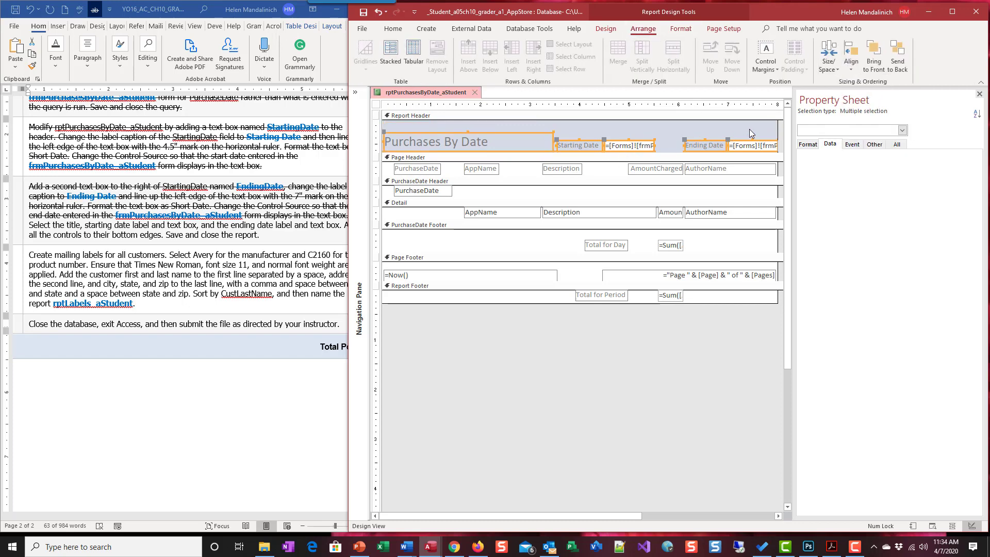
# Step: Try aligning the selected report header controls to their top edges
pyautogui.click(855, 69)
pyautogui.click(865, 129)
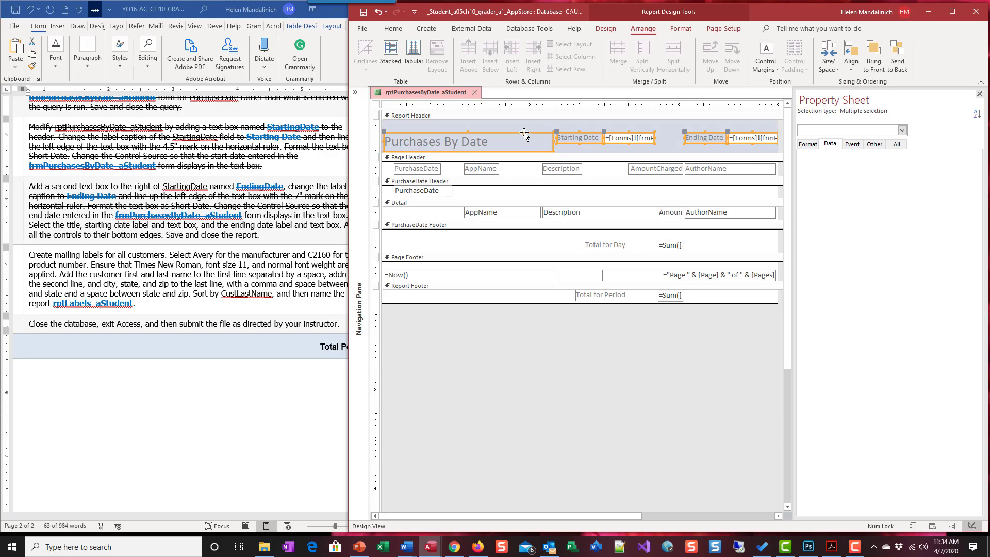
# Step: Move the selected title and date controls up to the top of the report header section and align their bottom edges again
pyautogui.moveTo(524, 129); pyautogui.dragTo(746, 149)
pyautogui.press('Up')
pyautogui.press('Up')
pyautogui.press('Up')
pyautogui.press('Up')
pyautogui.press('Up')
pyautogui.press('Up')
pyautogui.press('Up')
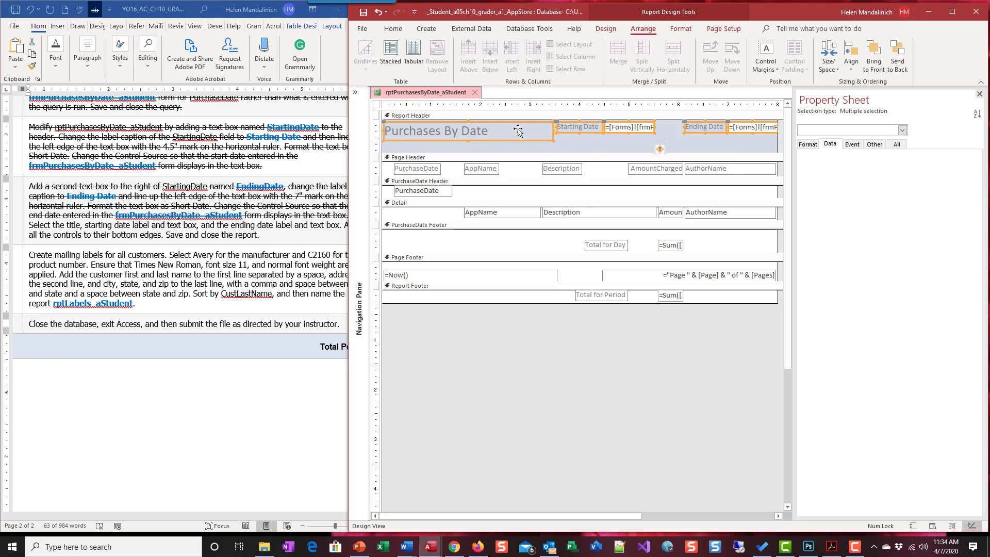
pyautogui.click(851, 58)
pyautogui.click(871, 141)
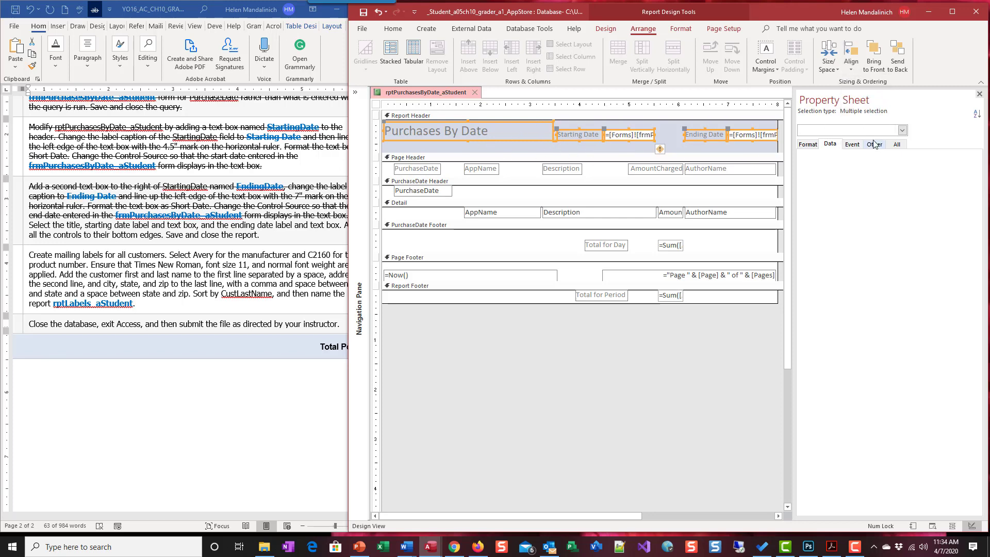
# Step: Shrink the height of the report header section to fit closely beneath the title and date controls
pyautogui.moveTo(629, 147)
pyautogui.mouseDown()
pyautogui.moveTo(629, 139)
pyautogui.moveTo(624, 147)
pyautogui.mouseUp()
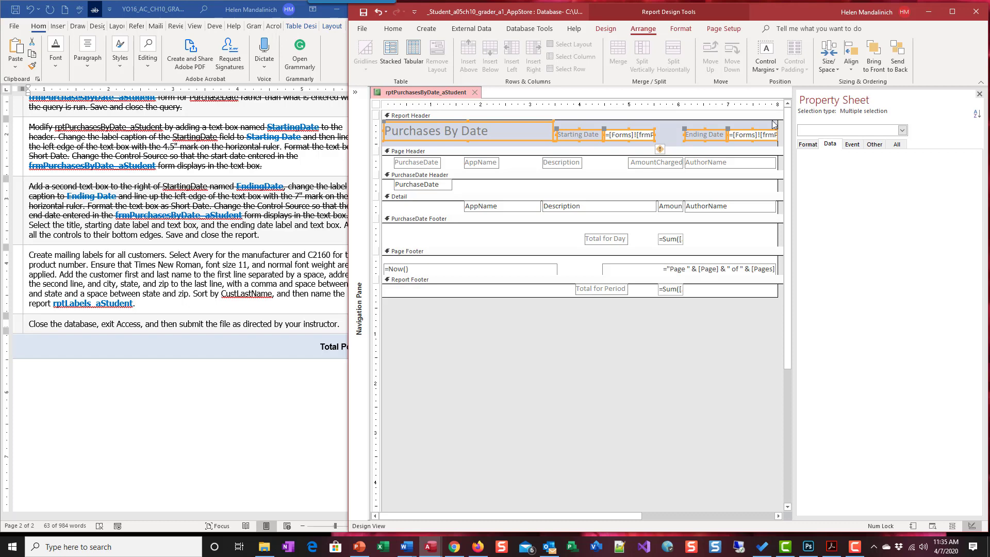
pyautogui.click(672, 124)
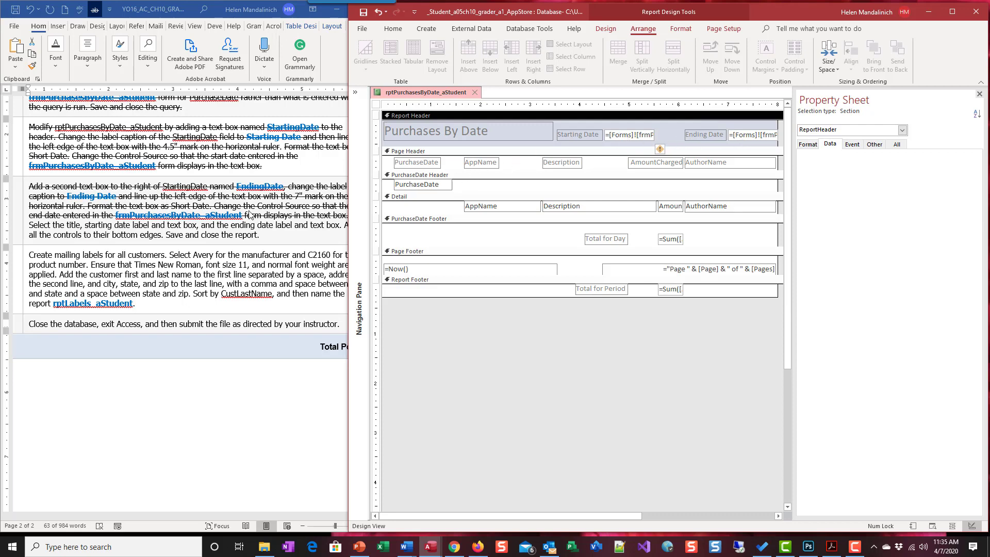
# Step: Switch to the Word instructions and strike through the sentences about aligning the controls and saving the report
pyautogui.click(251, 236)
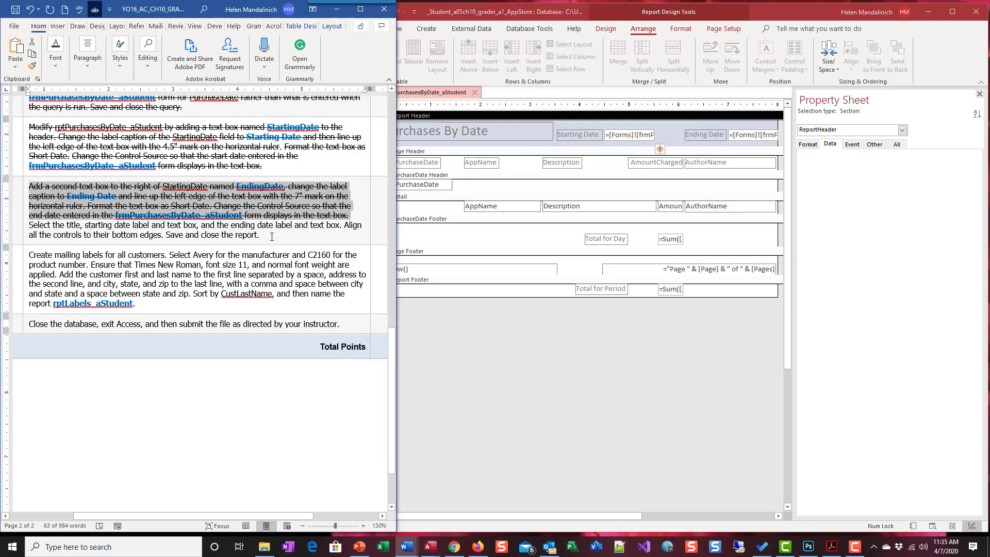
pyautogui.moveTo(272, 236); pyautogui.dragTo(29, 225)
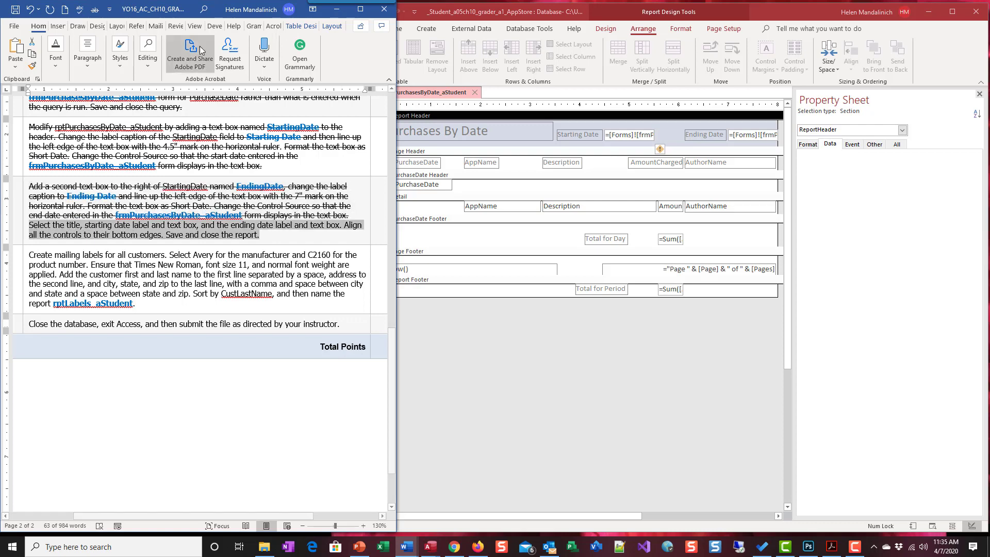
pyautogui.click(98, 12)
# Step: Return to Access, save and close rptPurchasesByDate_aStudent, and narrow the Access window to uncover the Word instructions
pyautogui.click(522, 302)
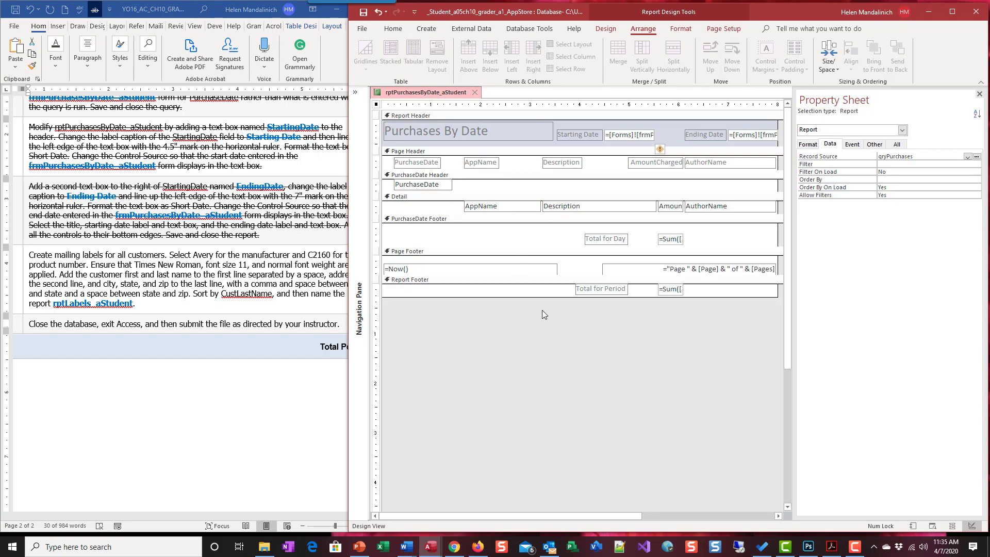
pyautogui.click(362, 12)
pyautogui.click(475, 92)
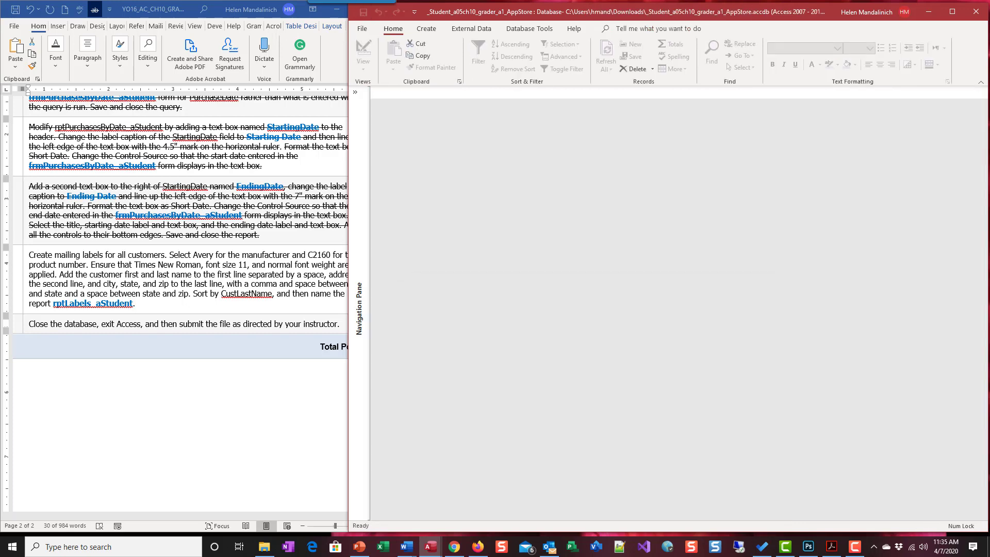
pyautogui.press('F9')
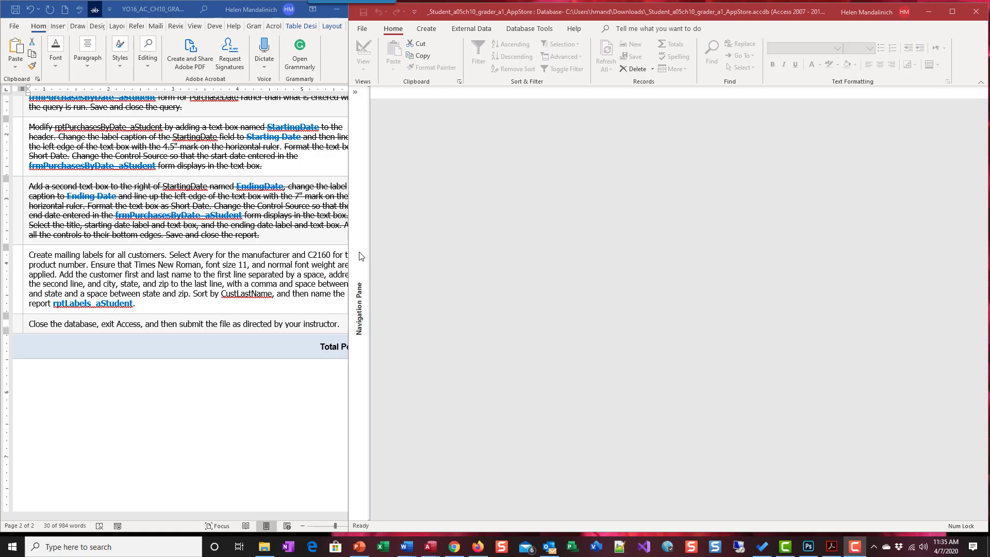
pyautogui.moveTo(346, 253); pyautogui.dragTo(398, 253)
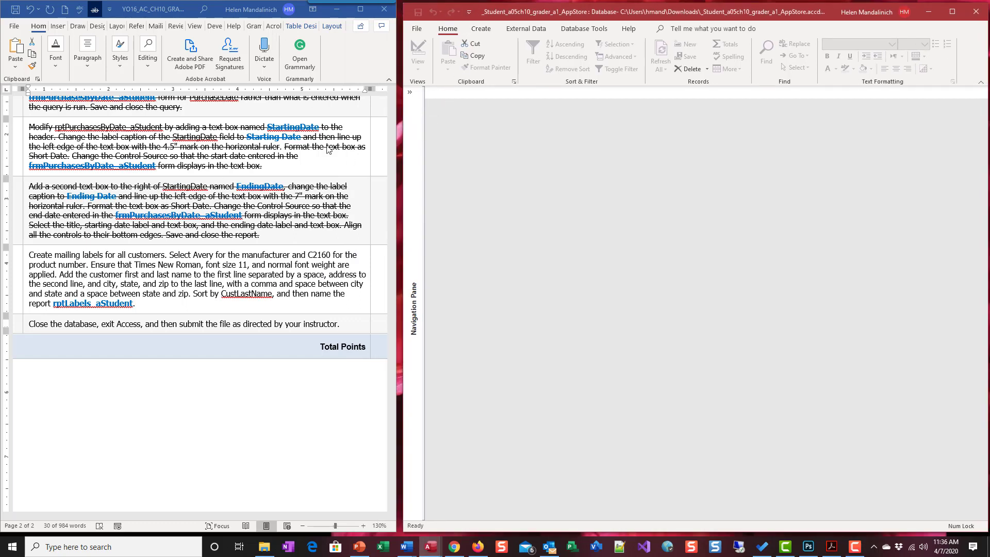
# Step: Start mailing labels from tblCustomer using Avery C2160 with Times New Roman, font size 11 and normal weight
pyautogui.click(480, 29)
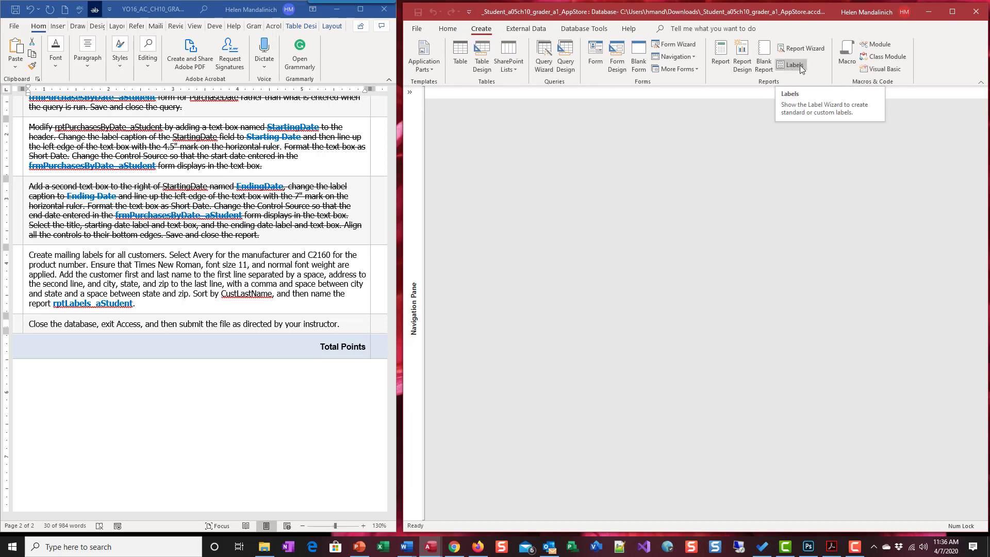
pyautogui.click(410, 93)
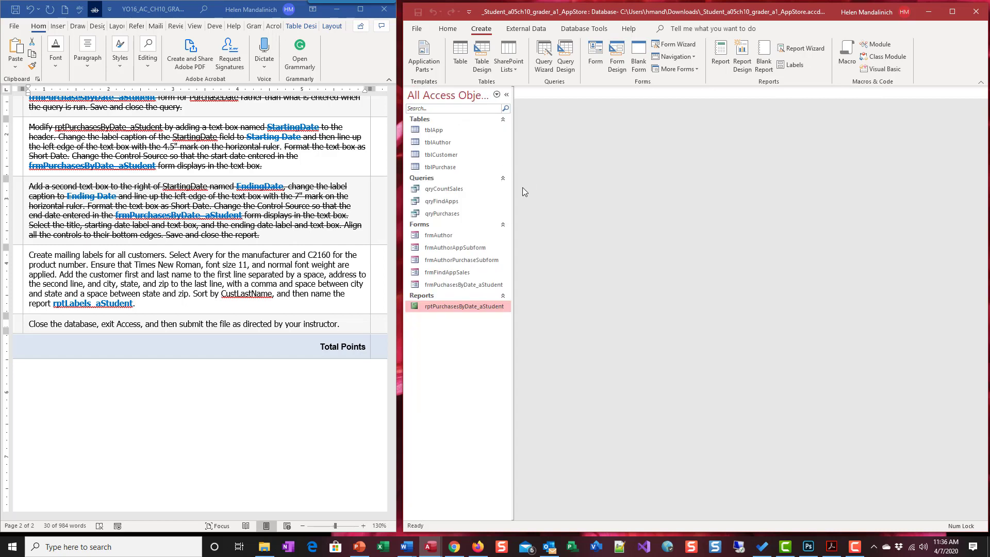
pyautogui.click(449, 155)
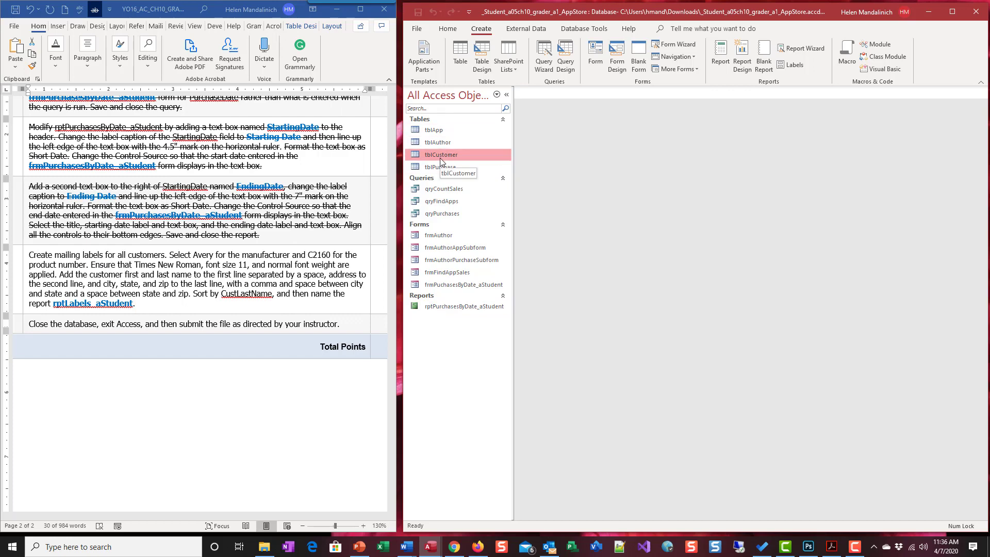
pyautogui.click(796, 66)
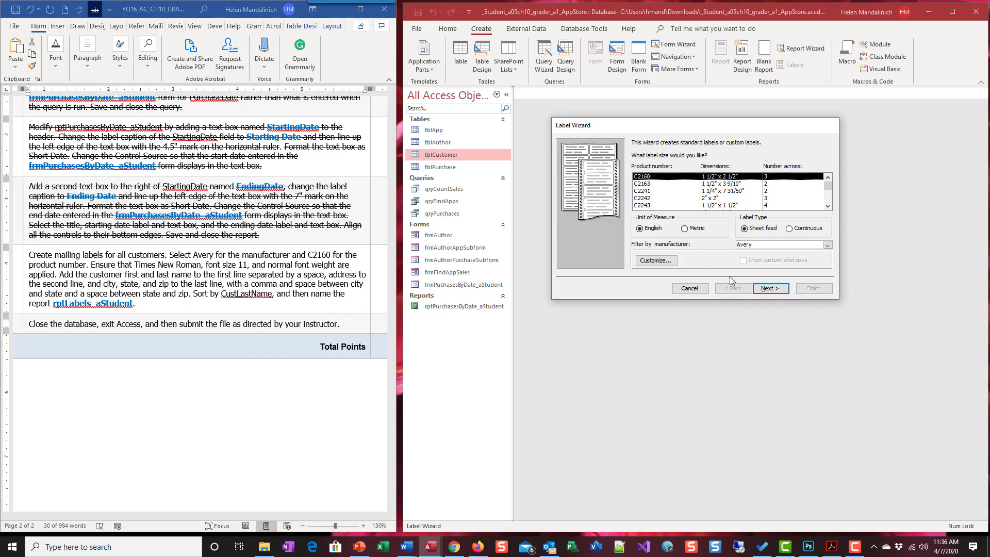
pyautogui.click(768, 288)
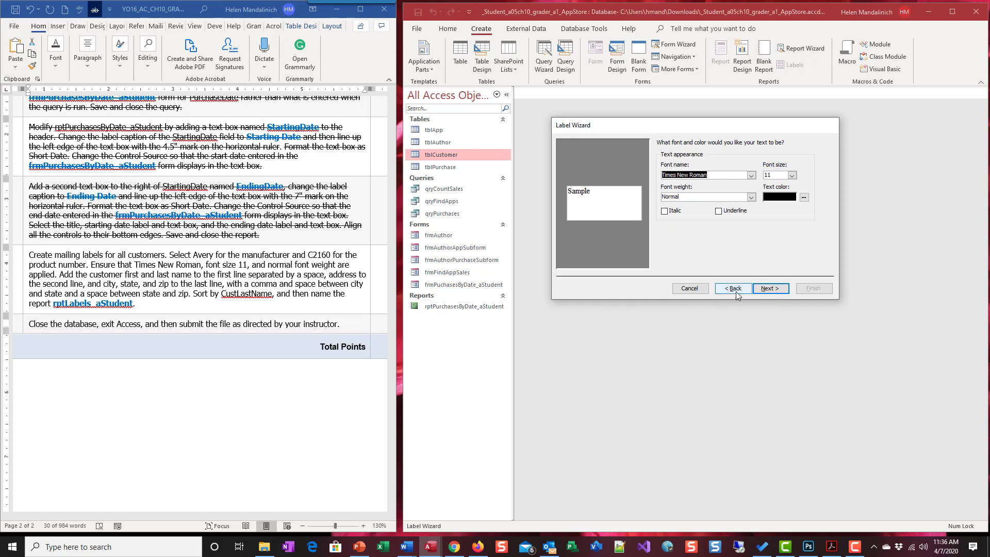
pyautogui.click(771, 289)
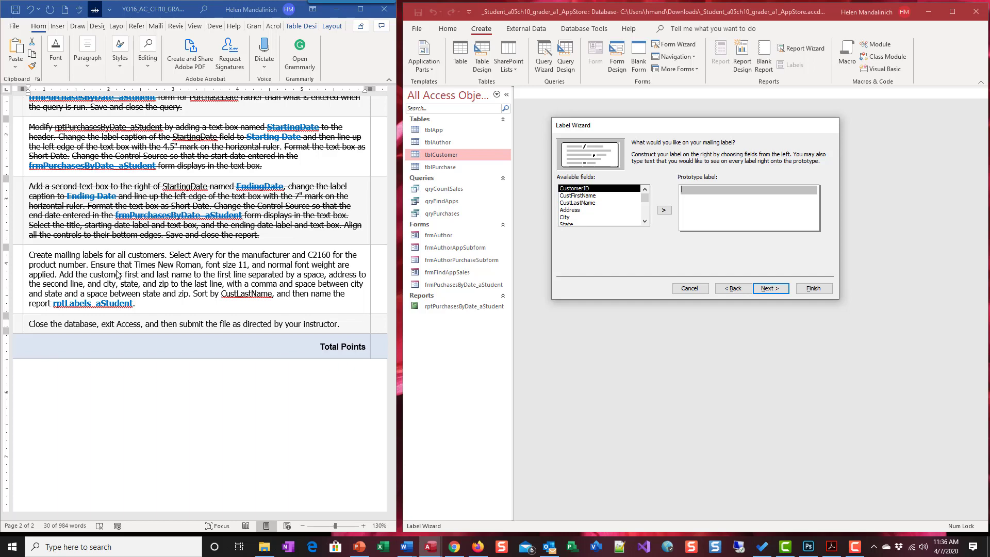
# Step: Switch to Word and strike through the instructions about creating the labels, the Avery C2160 product and the font settings
pyautogui.click(53, 275)
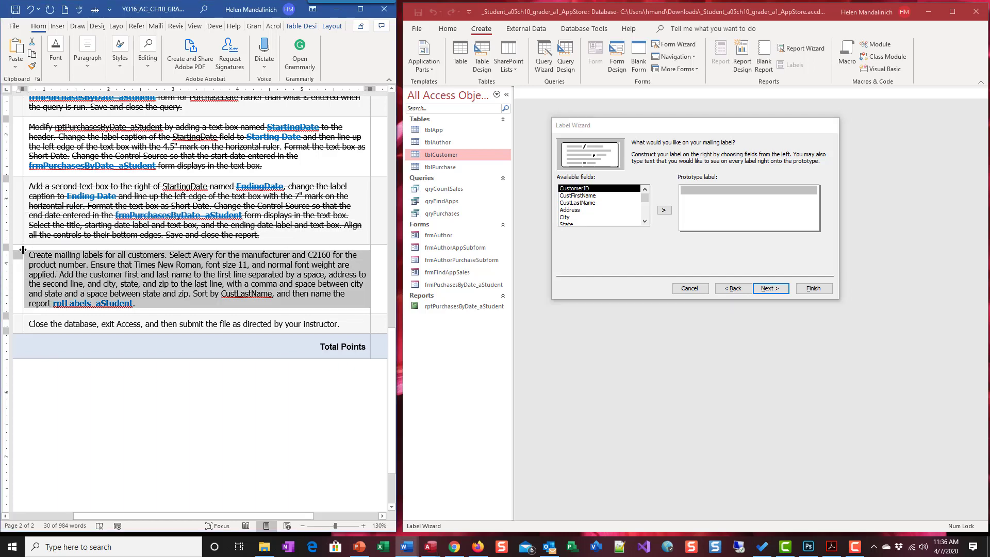
pyautogui.click(53, 266)
pyautogui.moveTo(59, 274); pyautogui.dragTo(29, 255)
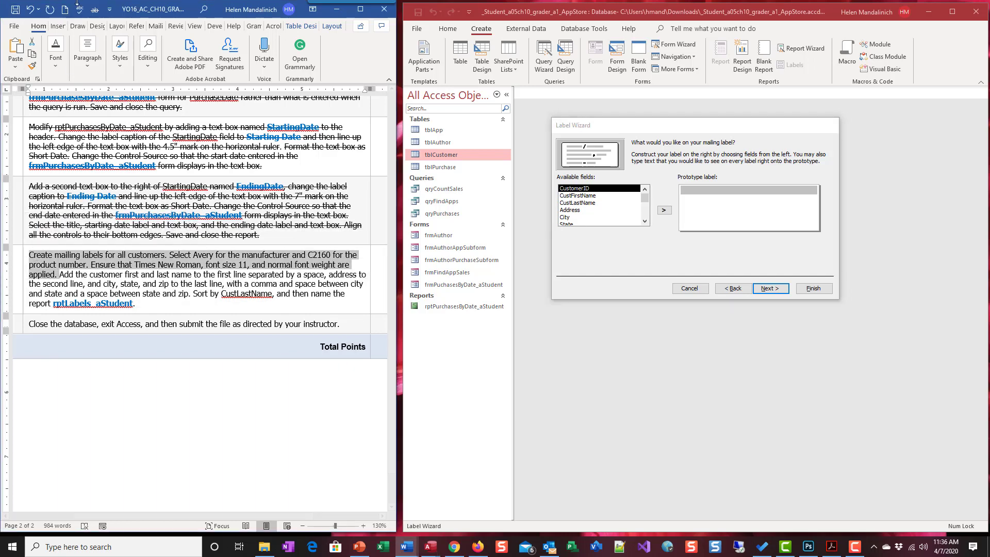
pyautogui.click(95, 9)
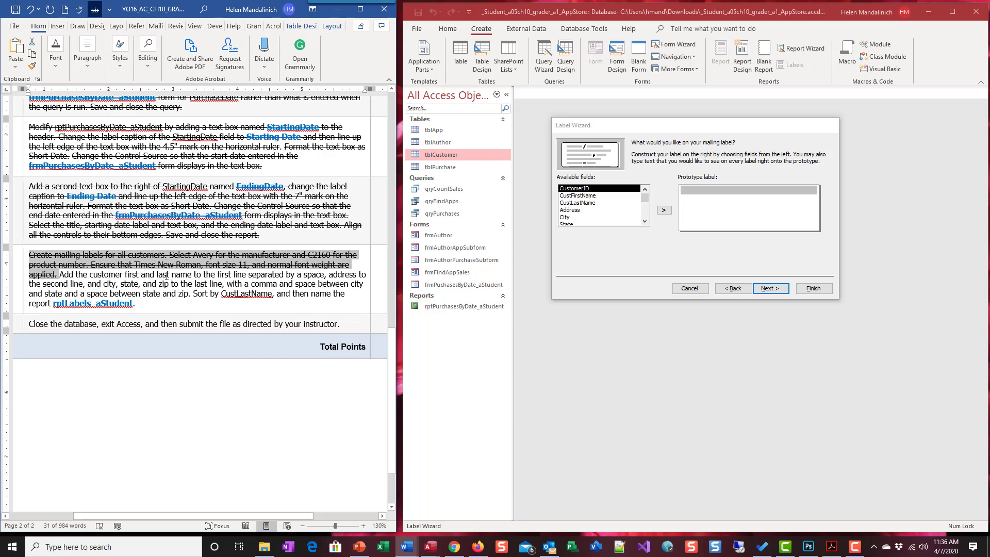
# Step: In the Access Label Wizard, put CustFirstName and CustLastName on the label's first line, separated by a space
pyautogui.click(591, 196)
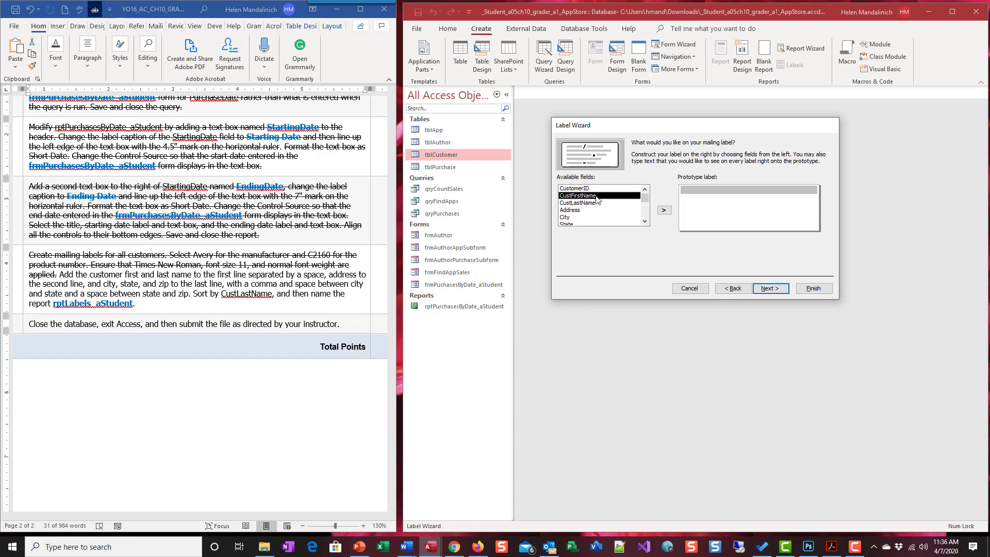
pyautogui.click(663, 210)
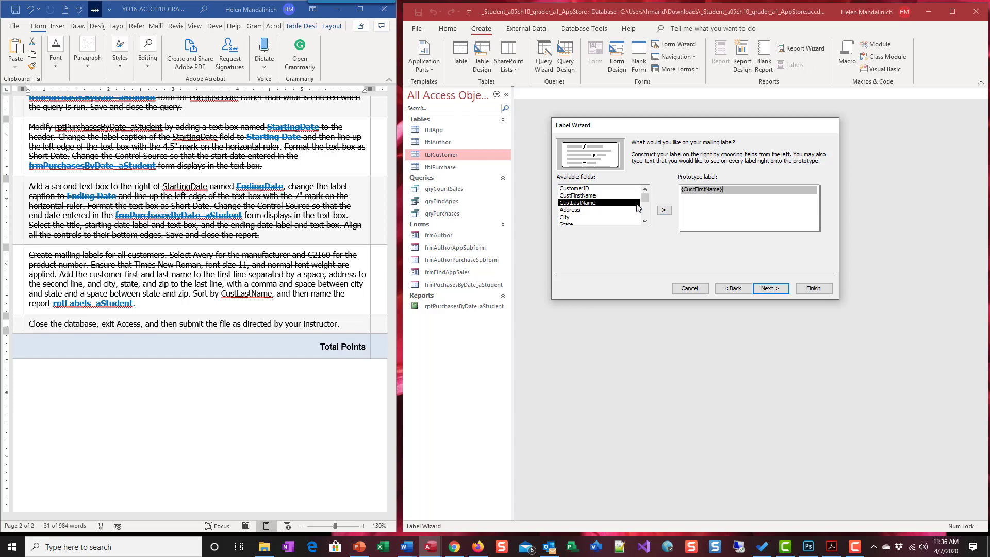
pyautogui.click(604, 194)
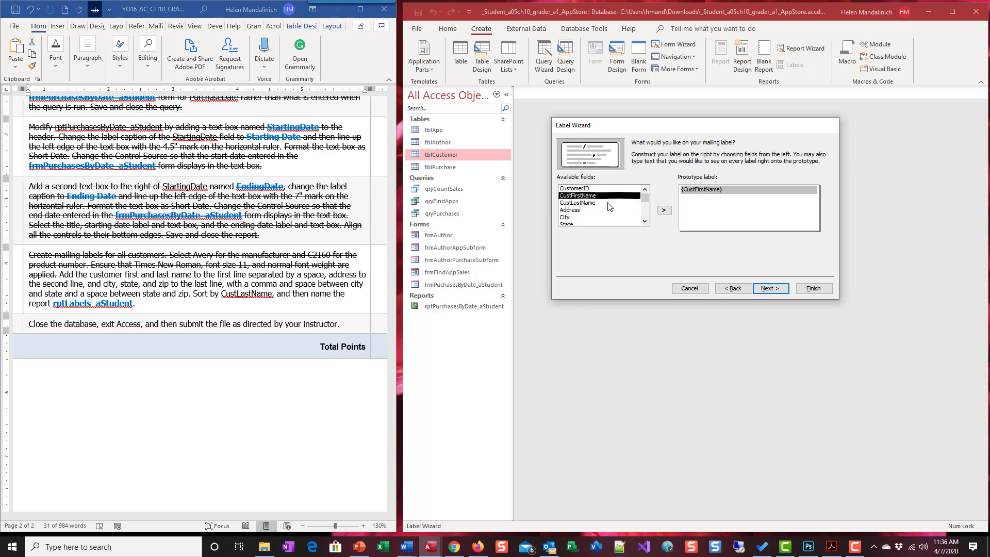
pyautogui.click(608, 203)
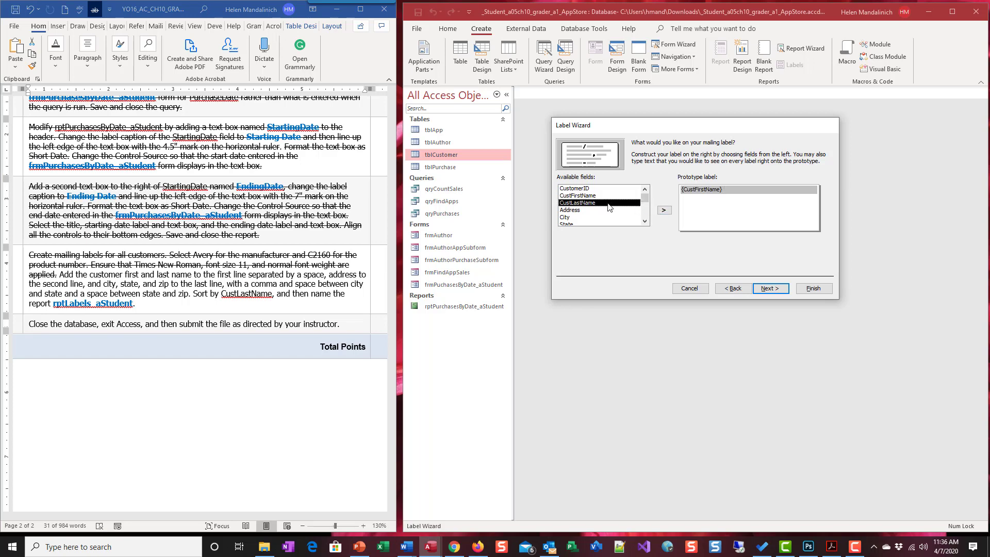
pyautogui.click(666, 210)
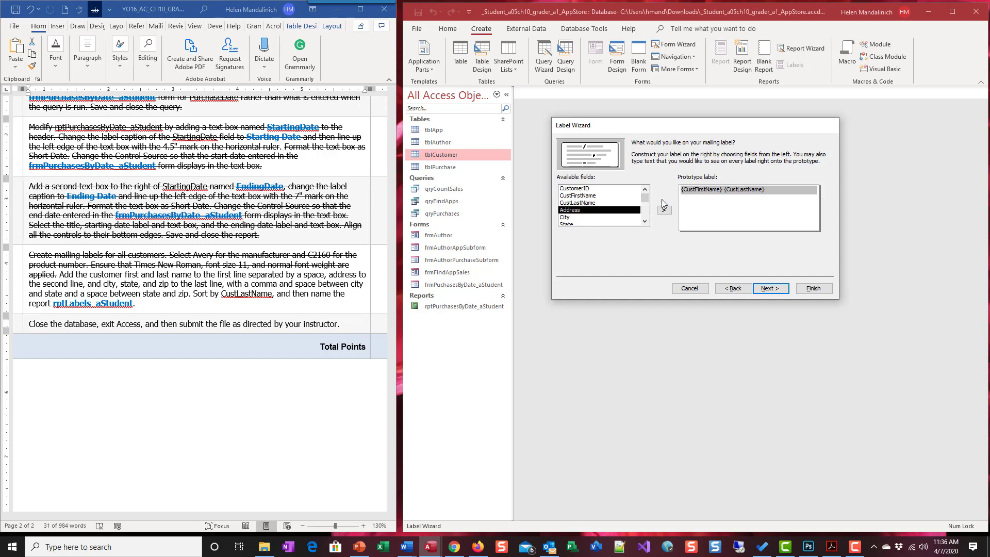
# Step: Place only the Address field on the label's second line and begin a third line
pyautogui.press('Return')
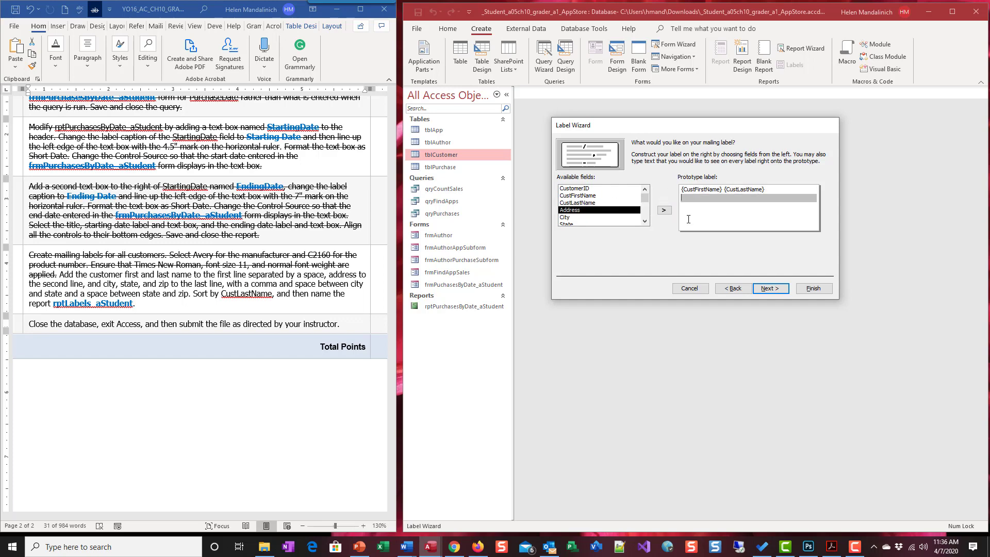
pyautogui.click(666, 212)
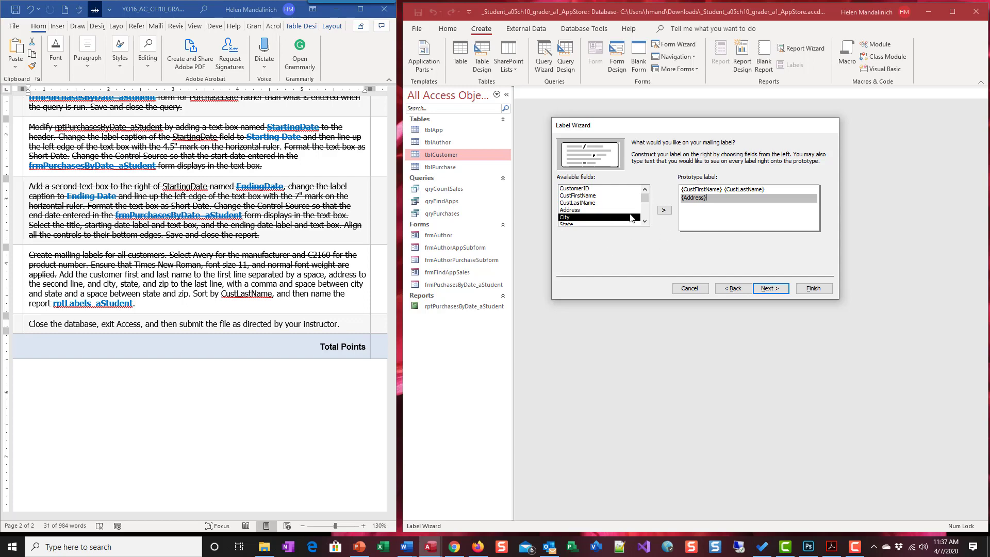
pyautogui.click(662, 212)
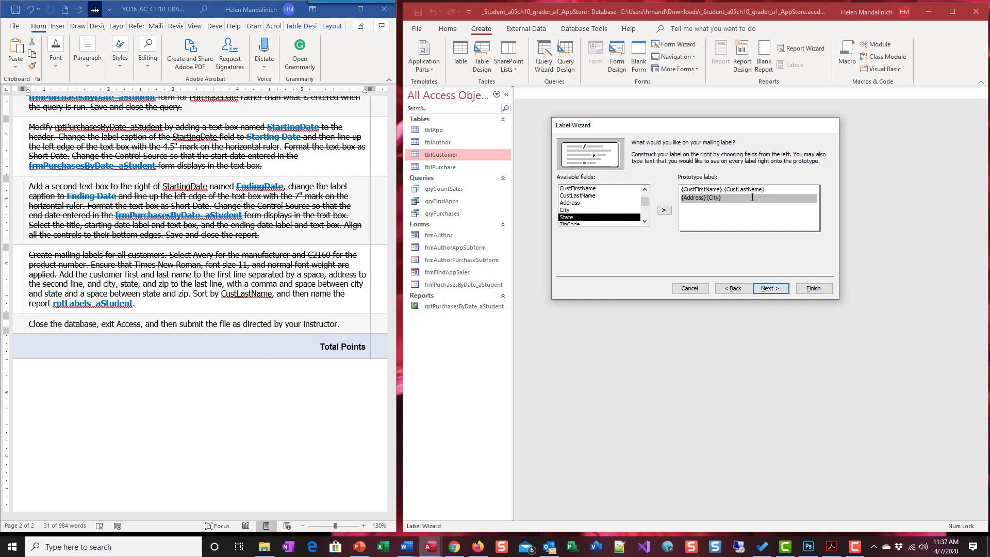
pyautogui.press('Delete')
pyautogui.press('Return')
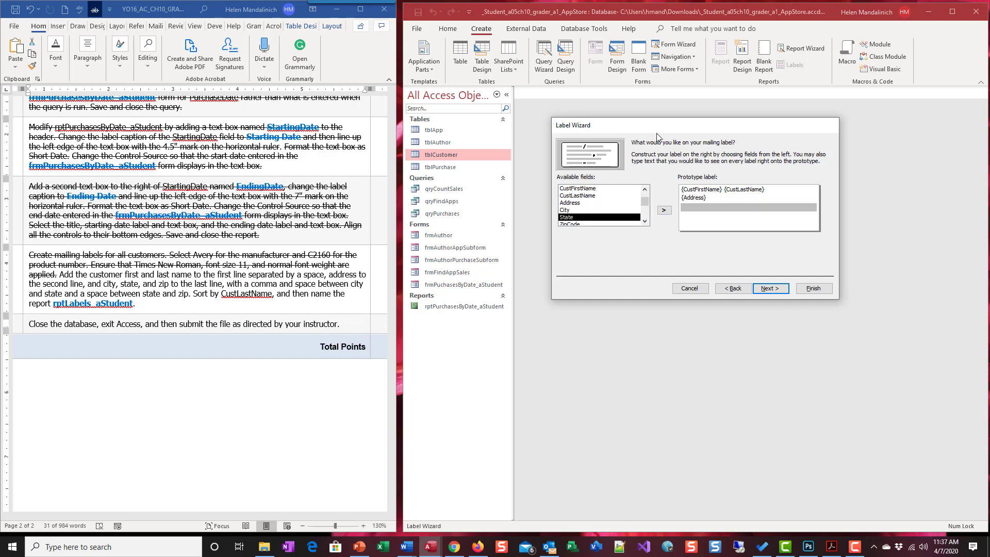
# Step: Fill the label's last line with City, a comma and space, State, a space and ZipCode
pyautogui.click(567, 210)
pyautogui.click(664, 210)
pyautogui.write(',')
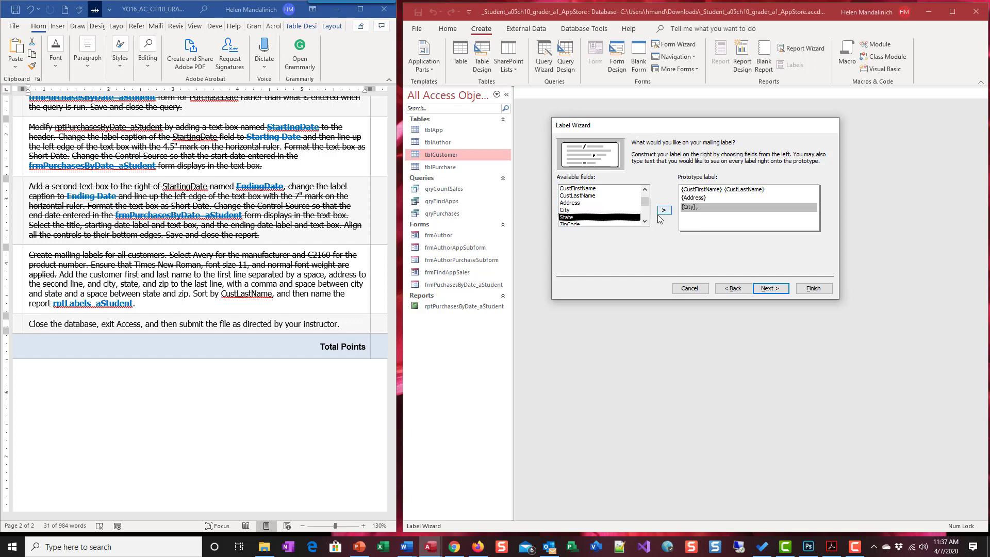
pyautogui.click(664, 211)
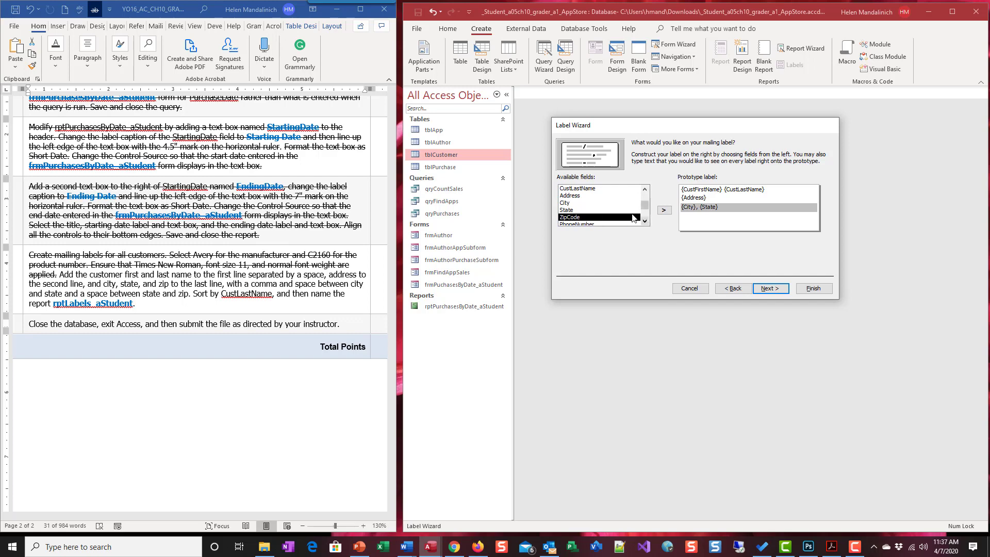
pyautogui.click(664, 211)
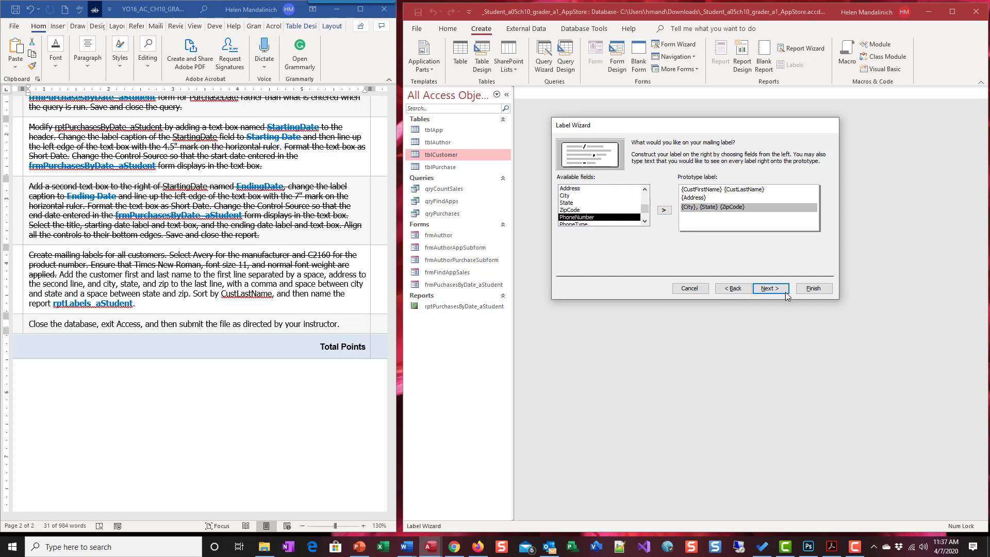
# Step: Accept the label layout and sort the labels by CustLastName
pyautogui.click(767, 289)
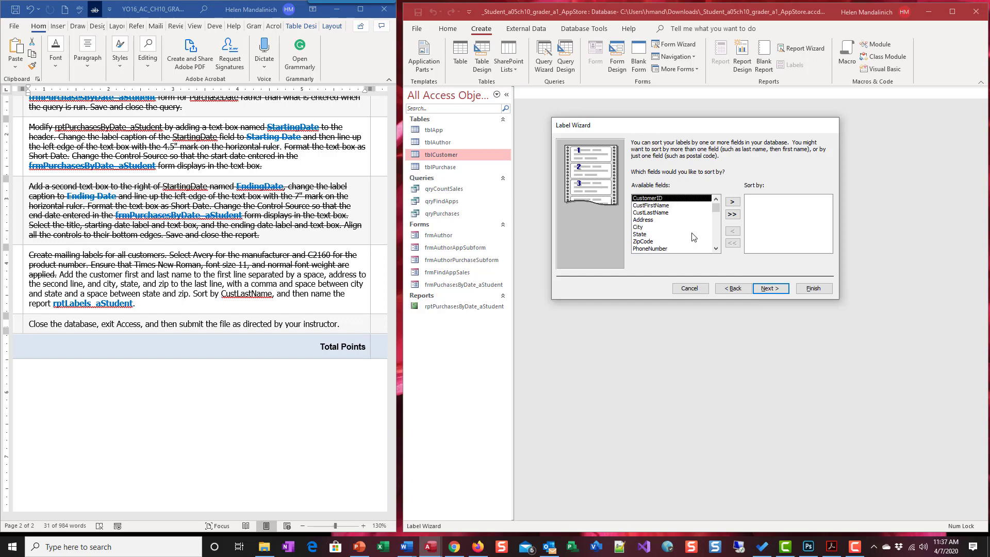
pyautogui.click(686, 213)
pyautogui.click(733, 202)
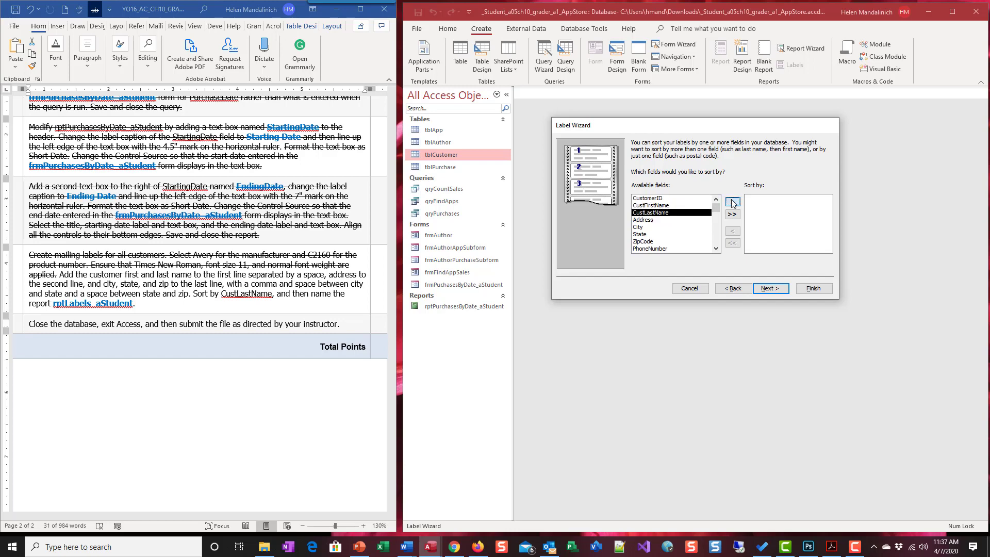
pyautogui.click(756, 288)
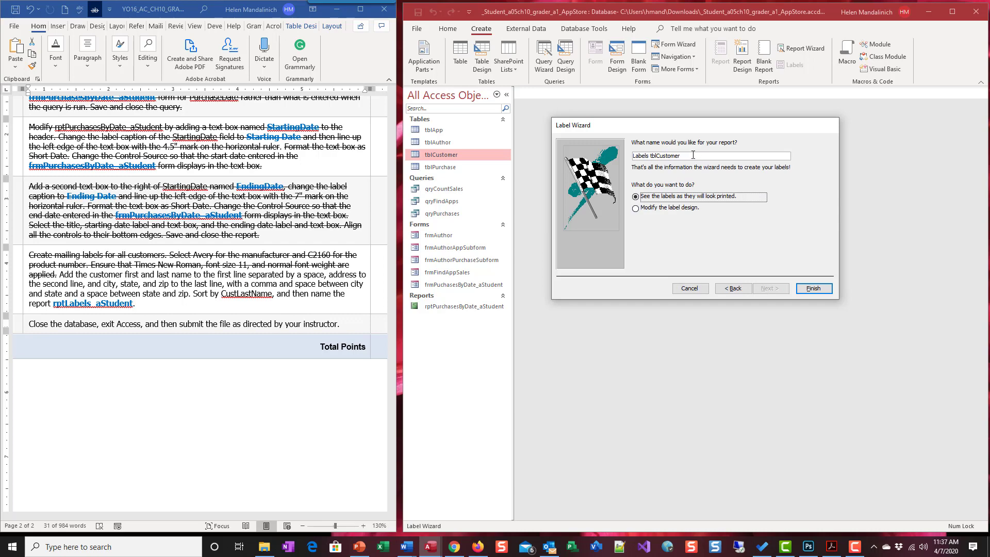
# Step: Name the label report rptLabels_aStudent, finish the wizard and close the report preview
pyautogui.moveTo(693, 155); pyautogui.dragTo(541, 161)
pyautogui.write('rpt')
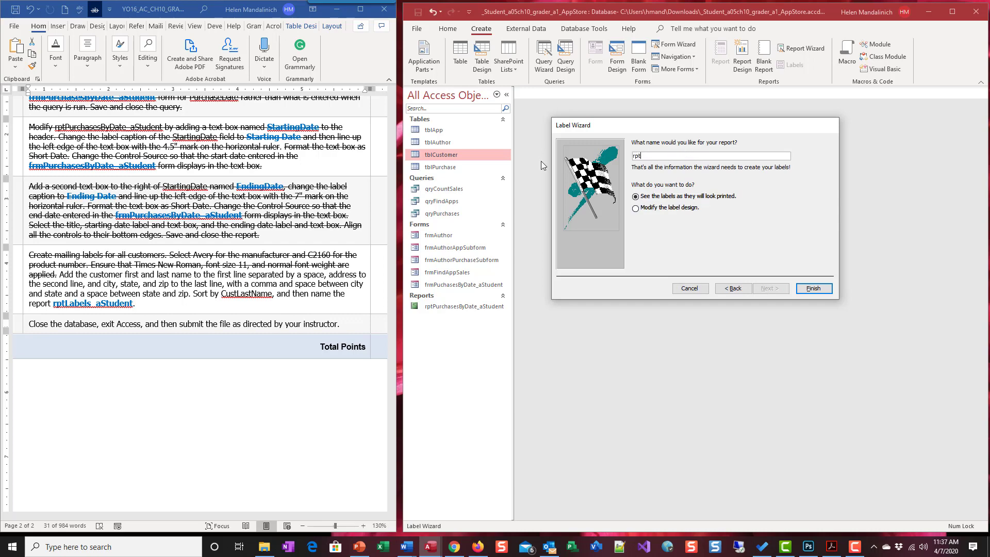
pyautogui.write('Labe')
pyautogui.write('ls_')
pyautogui.write('aStuden')
pyautogui.write('t')
pyautogui.press('Return')
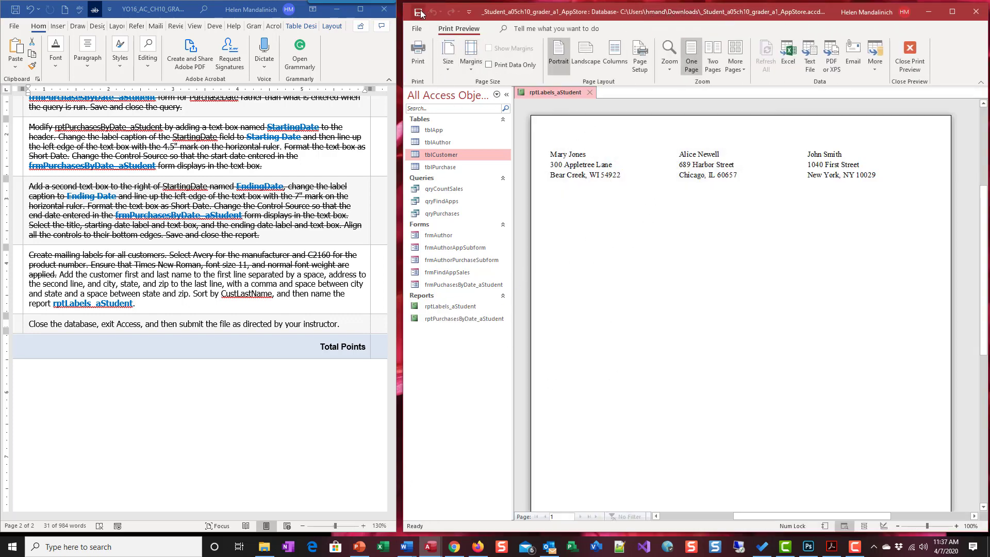
pyautogui.click(587, 92)
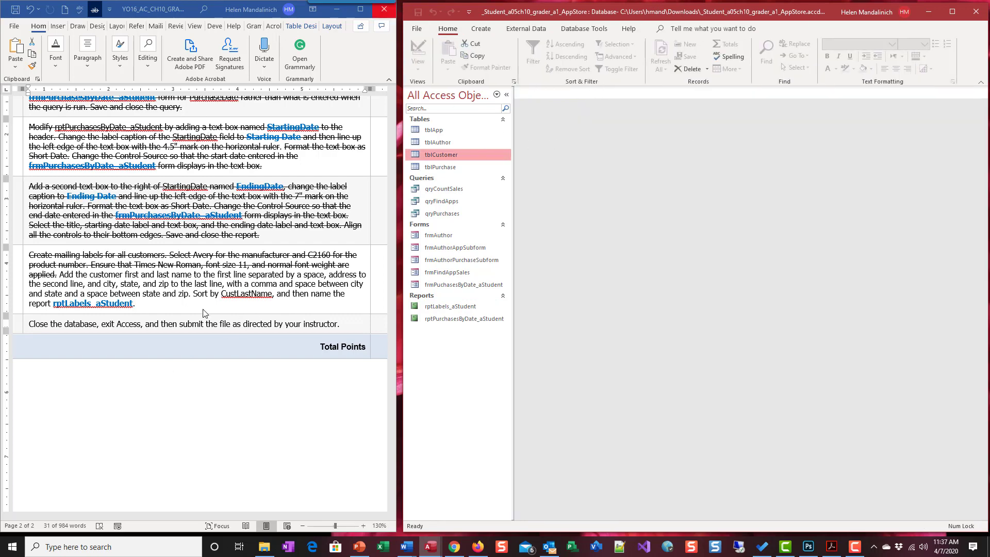
# Step: In the Word instructions, strike through the rest of the mailing-labels task, from adding the customer names to naming the report, and return to Access
pyautogui.moveTo(155, 310); pyautogui.dragTo(60, 276)
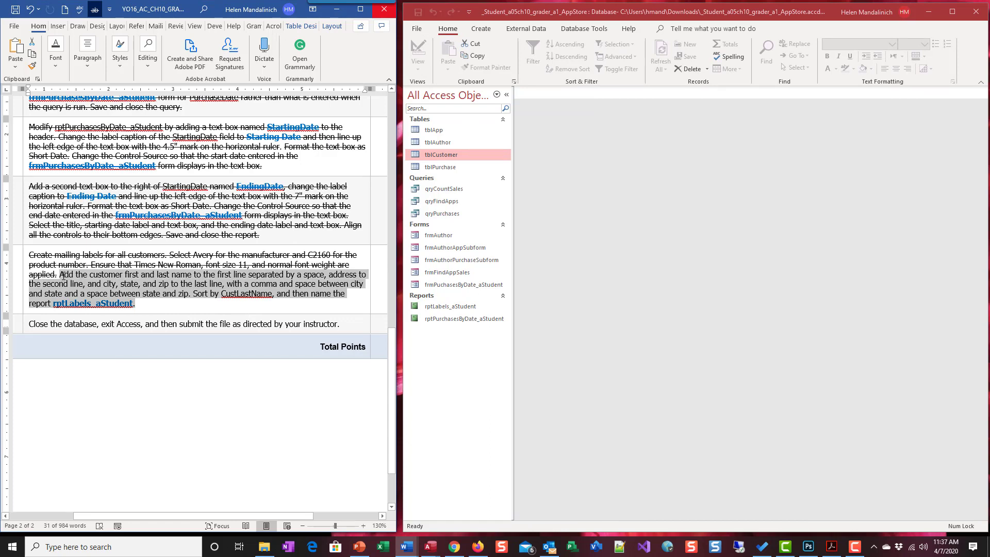
pyautogui.click(94, 9)
pyautogui.click(726, 239)
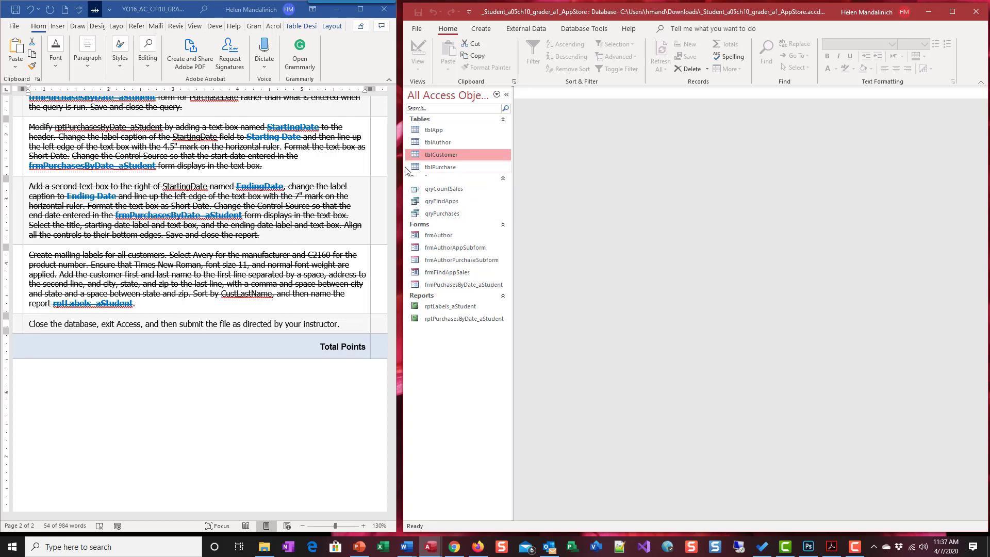
# Step: Widen the Access window slightly, open the frmPuchasesByDate_aStudent form and collapse the list of database objects
pyautogui.moveTo(403, 170); pyautogui.dragTo(387, 168)
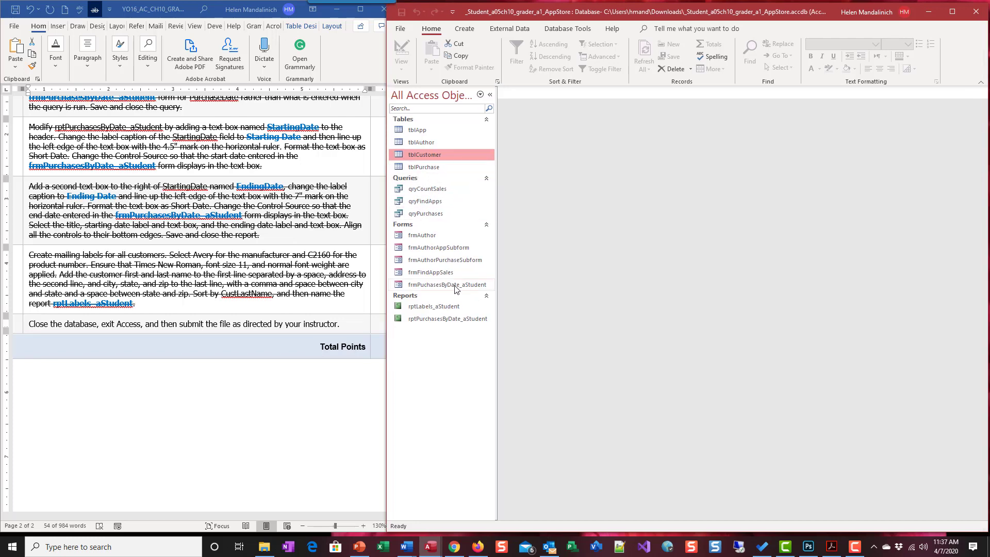
pyautogui.doubleClick(448, 286)
pyautogui.click(490, 94)
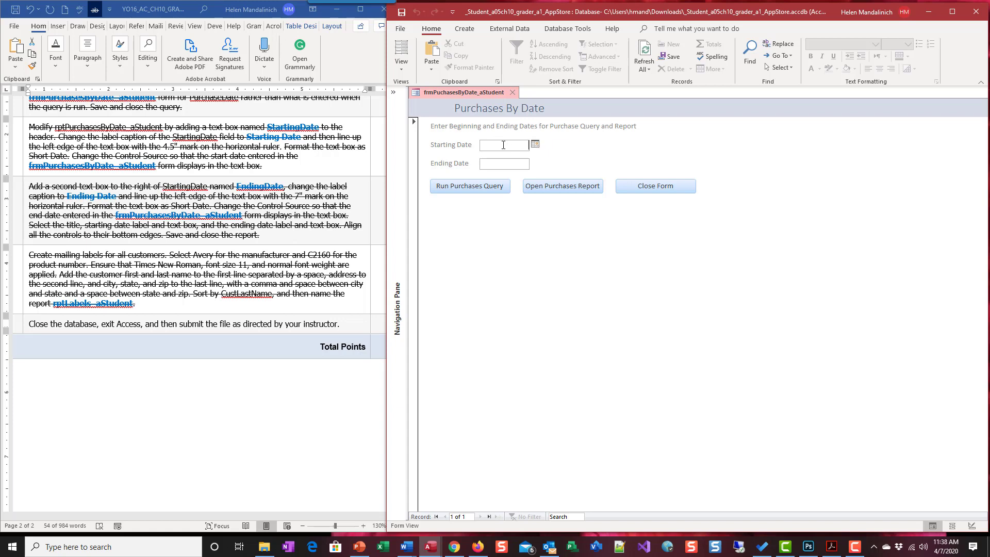
# Step: Enter 3/1/2018 as the form's Starting Date, using the start date given in the assignment instructions
pyautogui.press('Tab')
pyautogui.click(503, 150)
pyautogui.press('Num_Lock')
pyautogui.write('1/1/20')
pyautogui.scroll(15, 88, 211)
pyautogui.scroll(3, 94, 204)
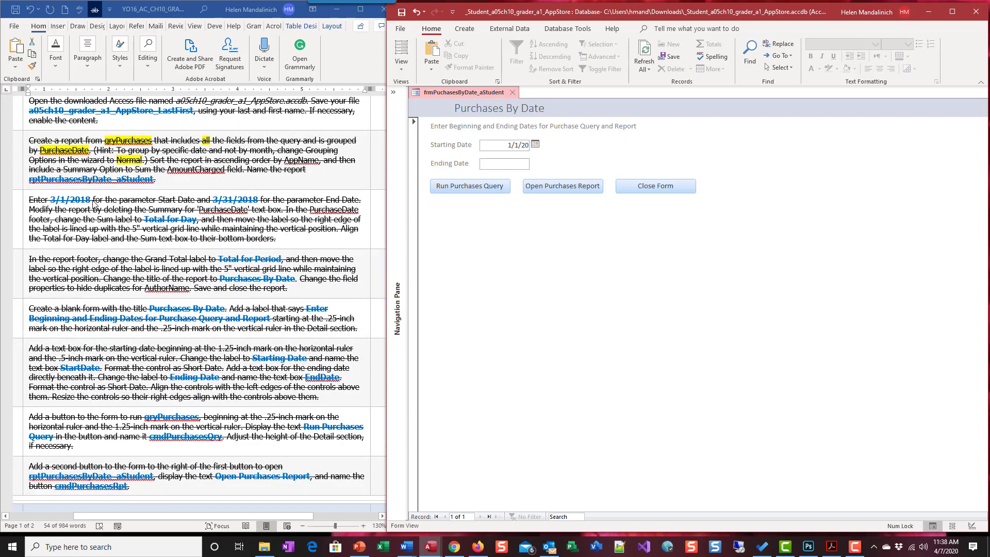
pyautogui.press('BackSpace')
pyautogui.press('BackSpace')
pyautogui.press('BackSpace')
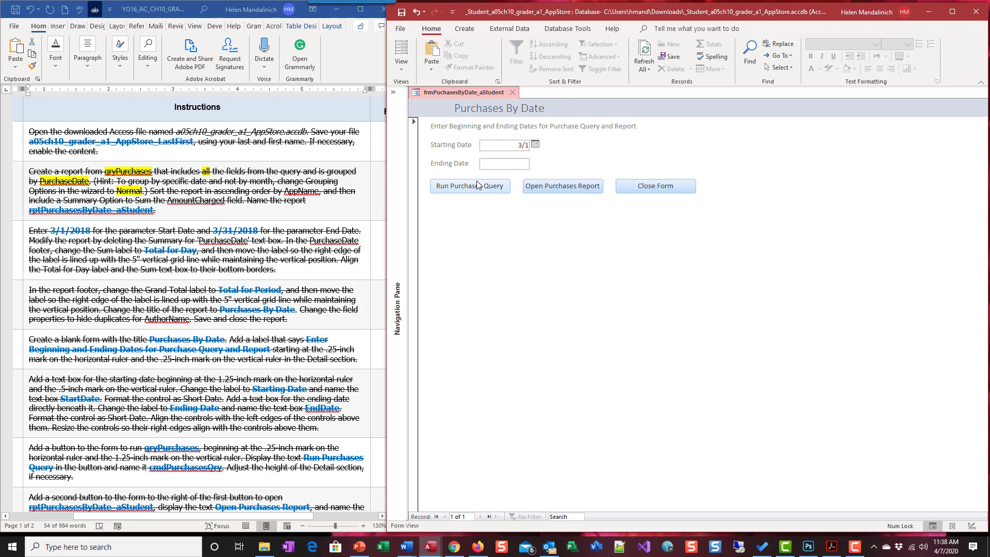
pyautogui.write('/201')
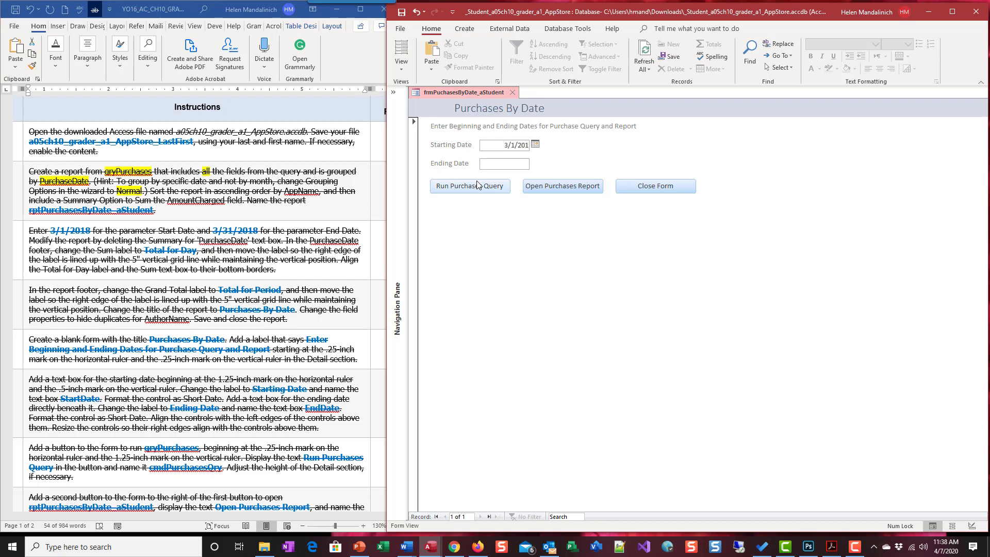
pyautogui.write('8')
# Step: Enter 3/31/2018 as the Ending Date, then test the form's purchases query and close its results
pyautogui.click(493, 165)
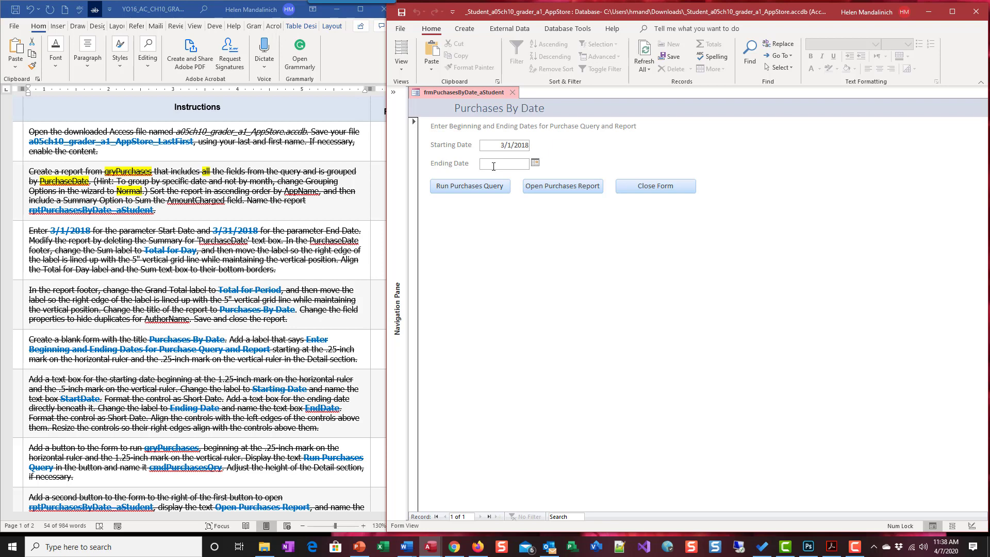
pyautogui.write('3/31/2018')
pyautogui.click(463, 190)
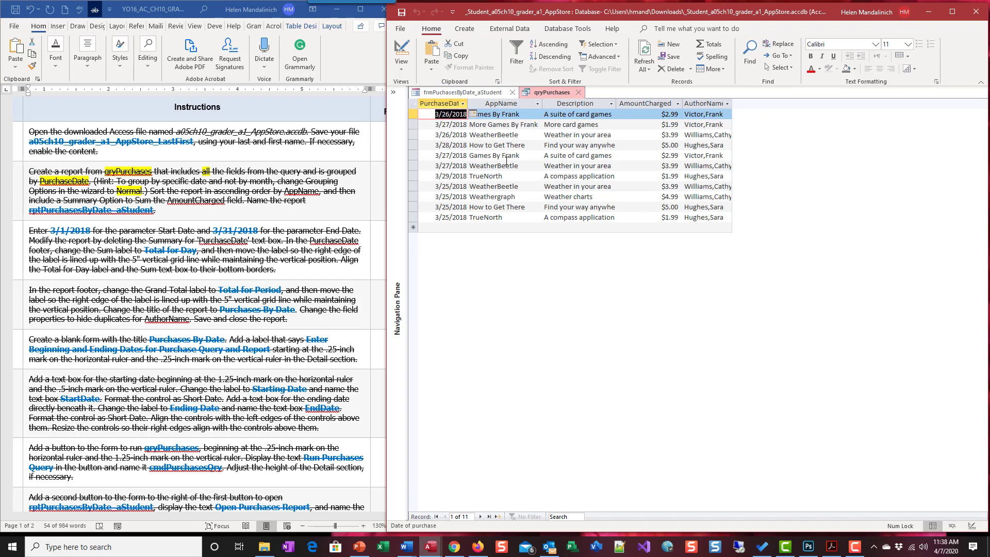
pyautogui.click(579, 92)
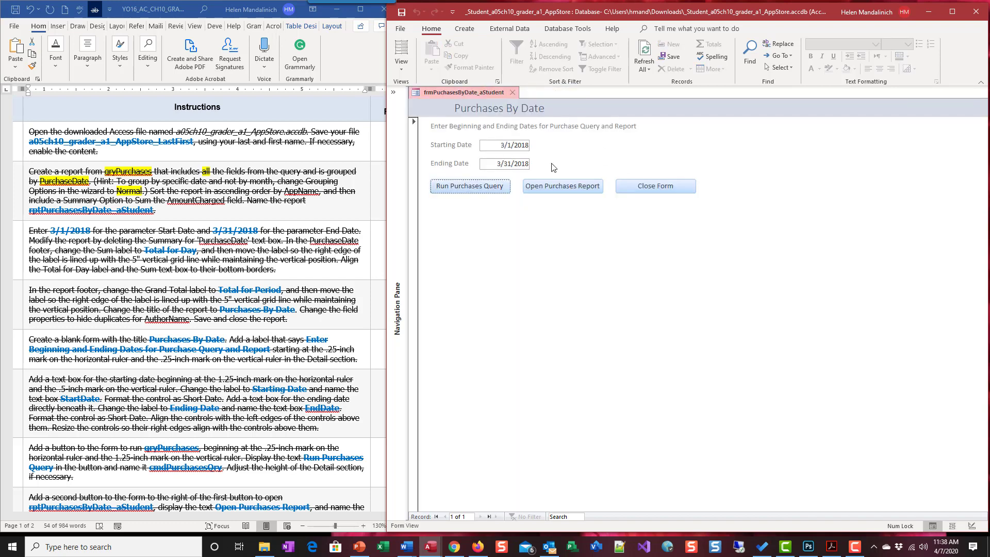
# Step: Open the purchases report from the form, review it to the end, and close both the report and the form
pyautogui.click(534, 188)
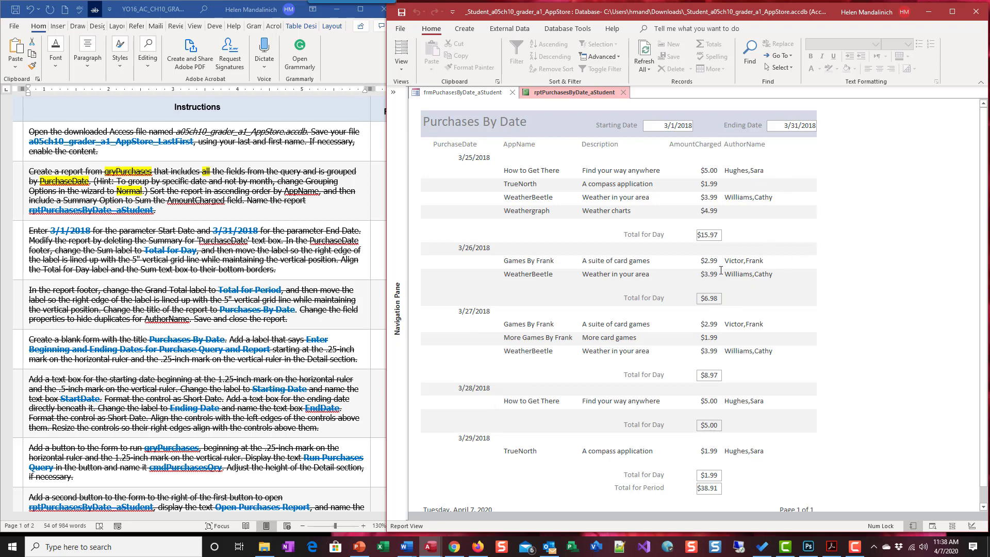
pyautogui.scroll(-1, 748, 416)
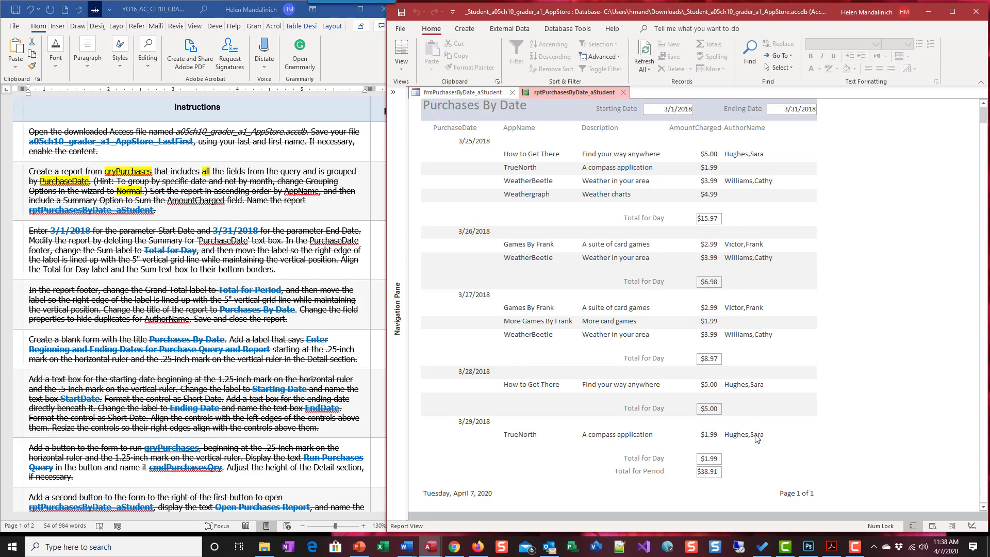
pyautogui.scroll(1, 757, 437)
pyautogui.click(623, 93)
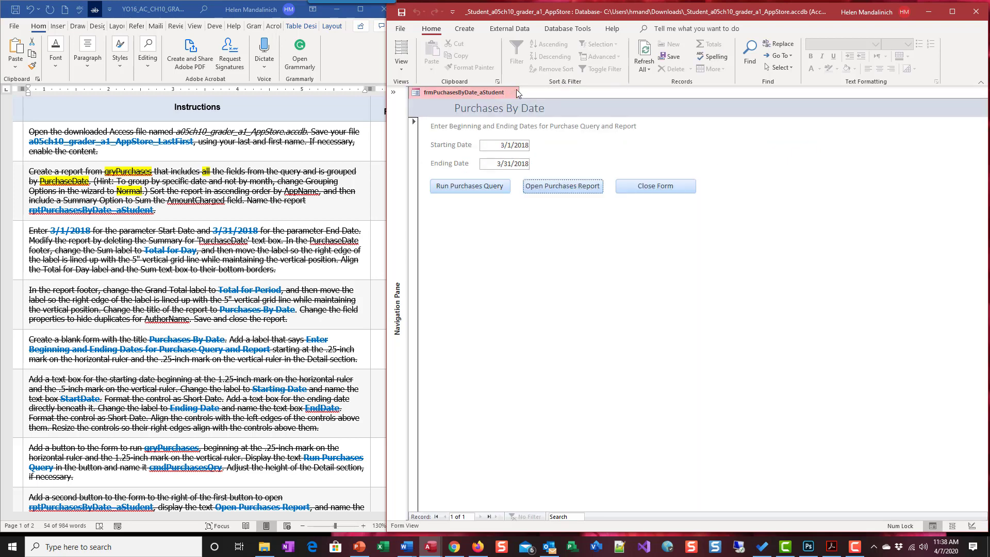
pyautogui.click(513, 92)
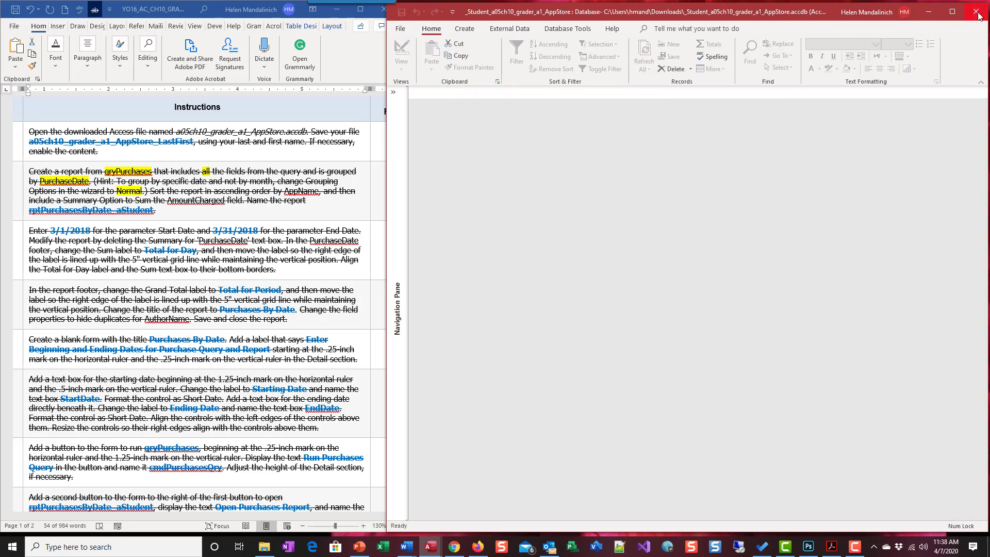